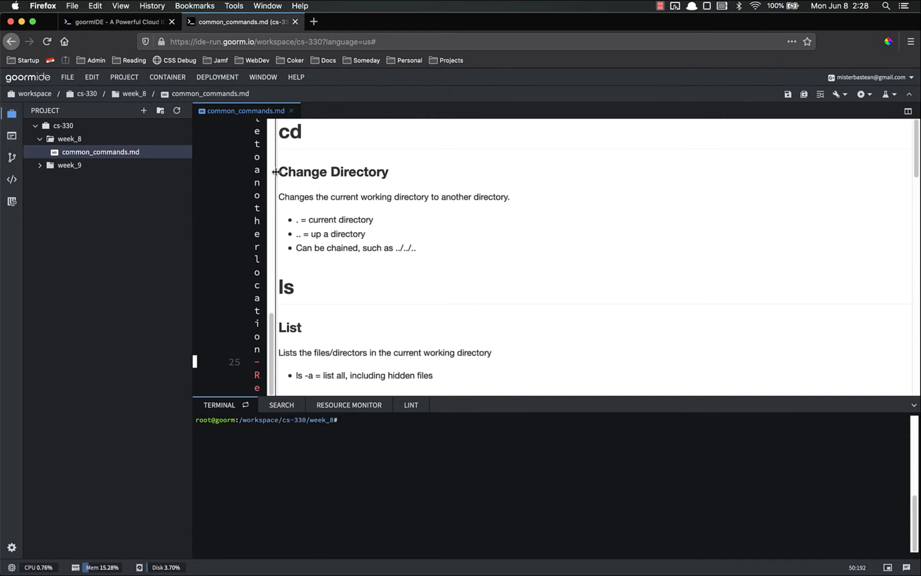
Step: Highlight the current-directory, up-a-directory and ../../.. chaining bullets in the cd notes
{"action": "left_click_drag", "start_coordinate": [276, 174], "coordinate": [277, 173]}
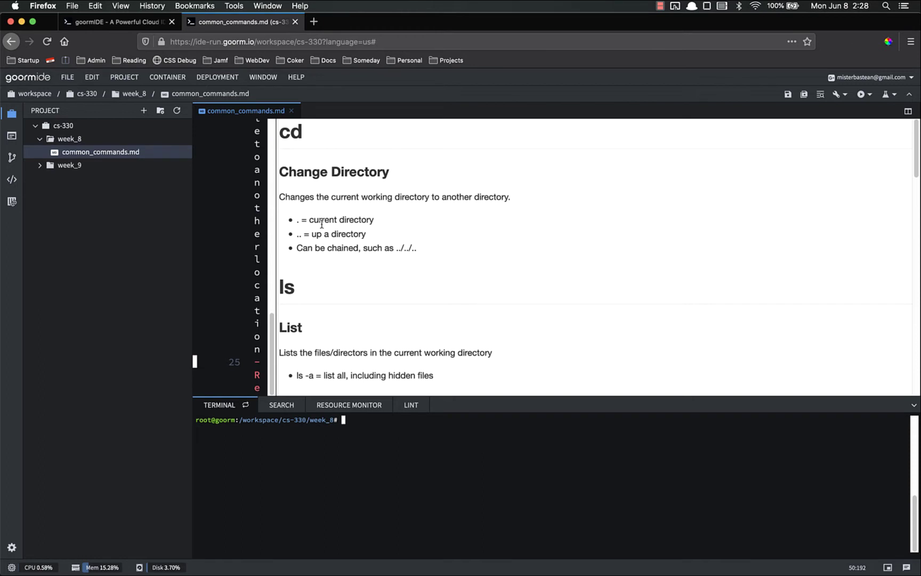
{"action": "left_click_drag", "start_coordinate": [371, 220], "coordinate": [291, 228]}
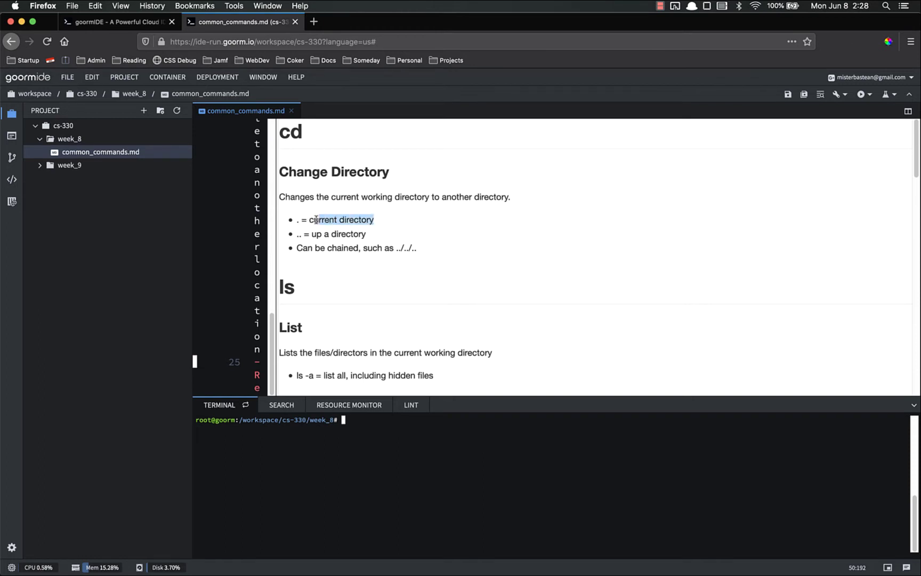
{"action": "left_click", "coordinate": [378, 237]}
{"action": "left_click_drag", "start_coordinate": [367, 234], "coordinate": [295, 239]}
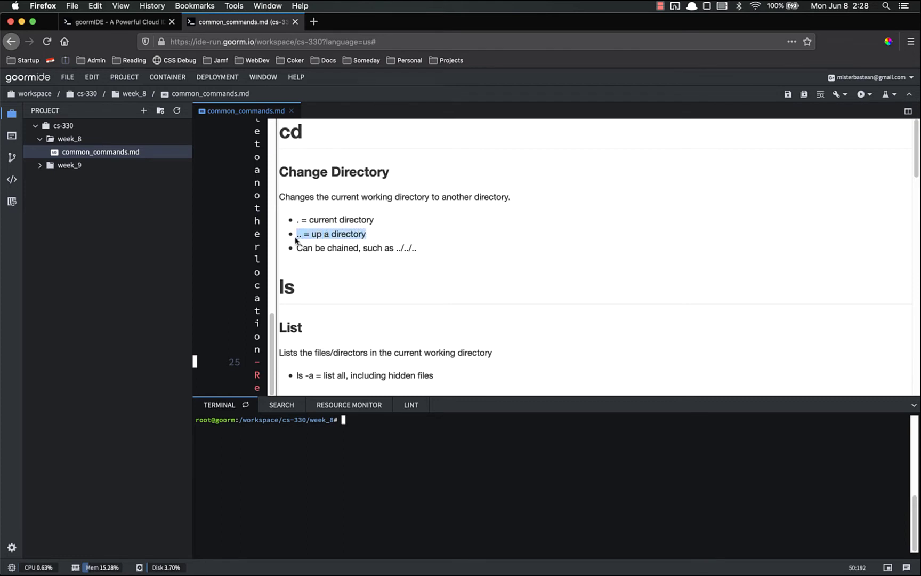
{"action": "left_click", "coordinate": [352, 242]}
{"action": "left_click_drag", "start_coordinate": [417, 250], "coordinate": [317, 249]}
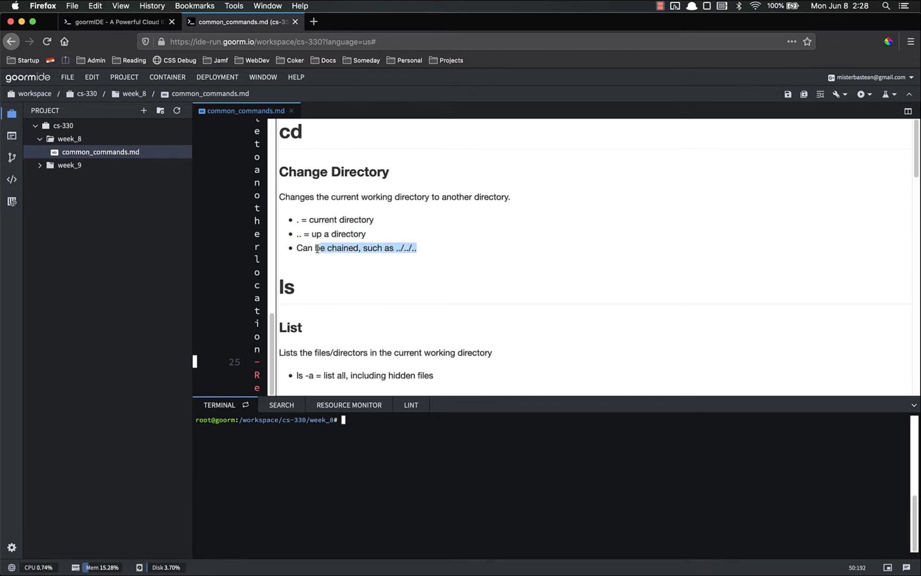
{"action": "left_click", "coordinate": [338, 422]}
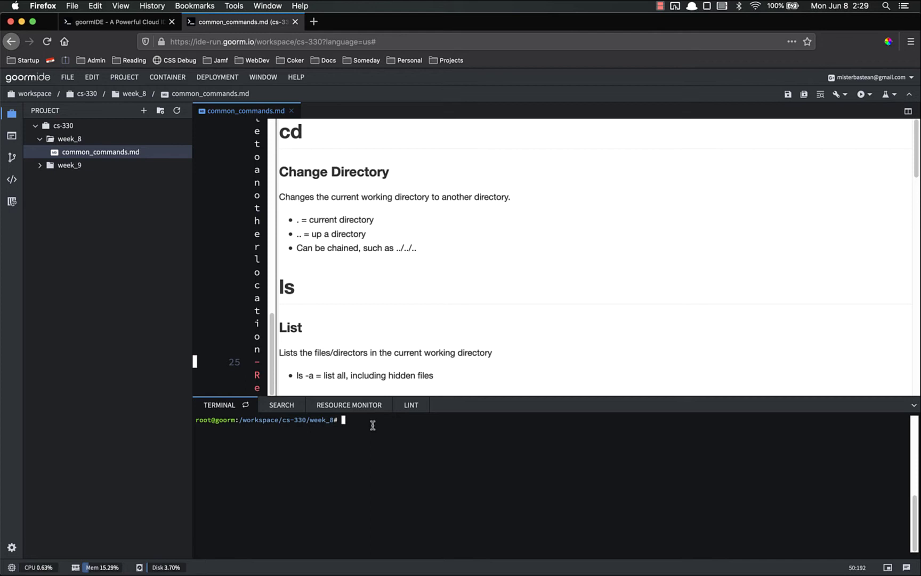
{"action": "type", "text": "cd .."}
Step: Run cd .., cd week_9, 9_movieDB_website, node_modules, then cd ../../.., expanding week_9
{"action": "key", "text": "Return"}
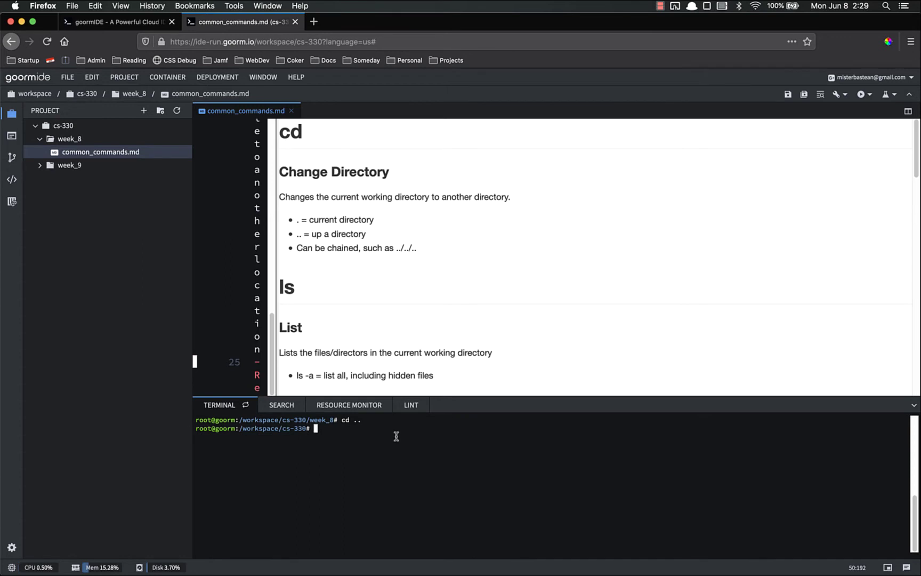
{"action": "type", "text": "cd week"}
{"action": "type", "text": "_9"}
{"action": "key", "text": "Return"}
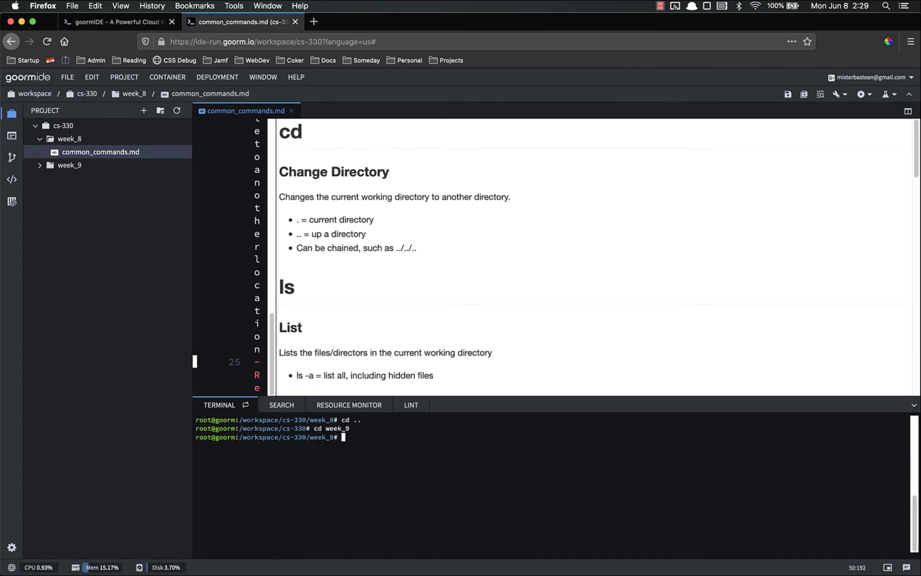
{"action": "left_click", "coordinate": [56, 169]}
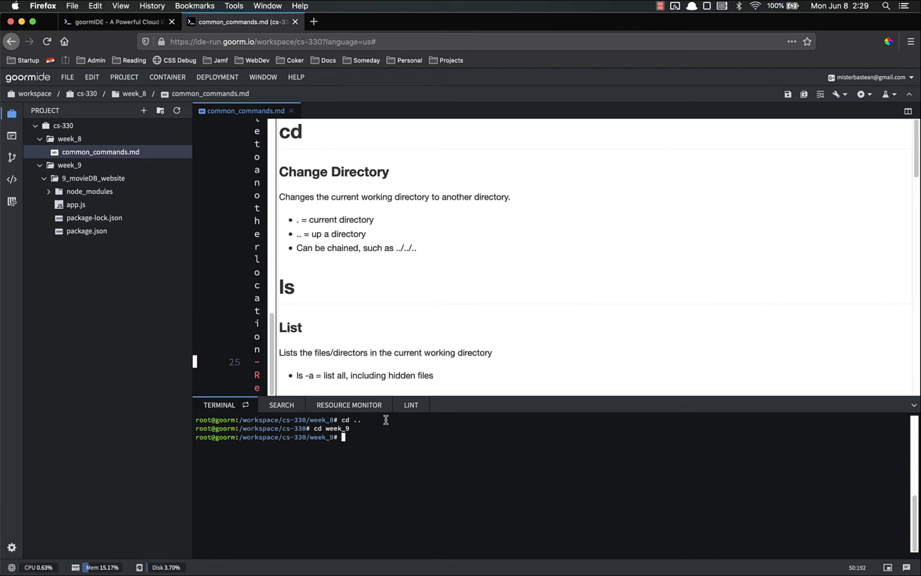
{"action": "type", "text": "cd "}
{"action": "type", "text": "9"}
{"action": "key", "text": "Tab"}
{"action": "key", "text": "Return"}
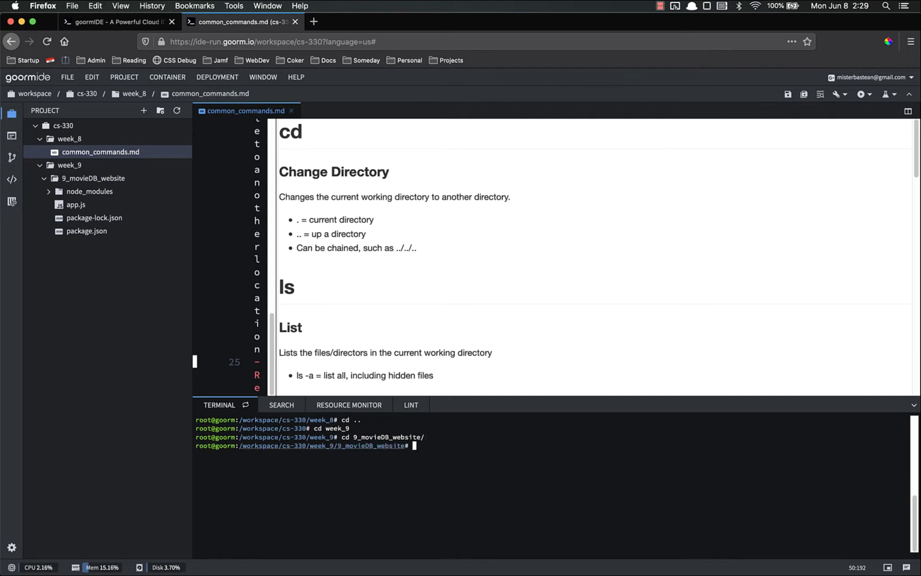
{"action": "type", "text": "cd n"}
{"action": "key", "text": "Tab"}
{"action": "key", "text": "Return"}
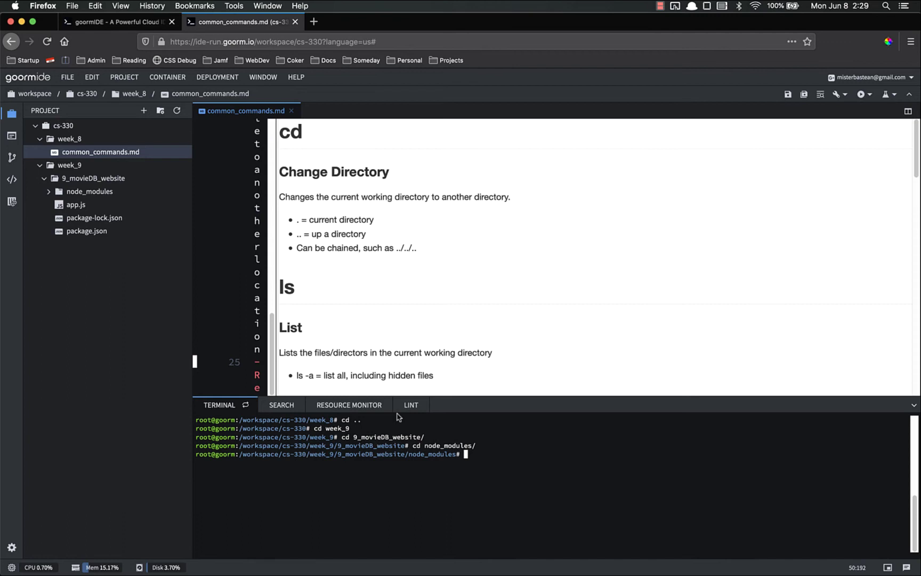
{"action": "type", "text": ".."}
{"action": "type", "text": "/../.."}
{"action": "key", "text": "Return"}
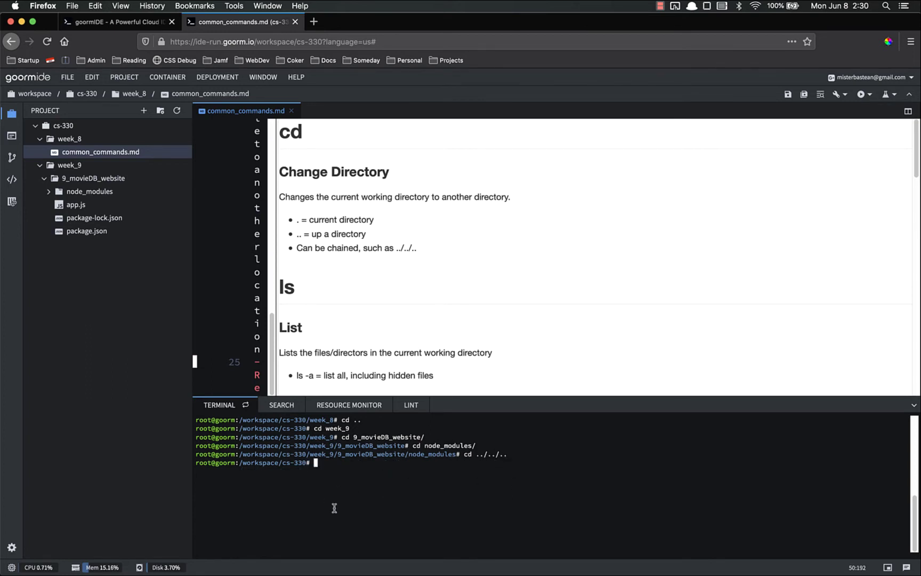
{"action": "scroll", "coordinate": [421, 247], "scroll_direction": "down", "scroll_amount": 3}
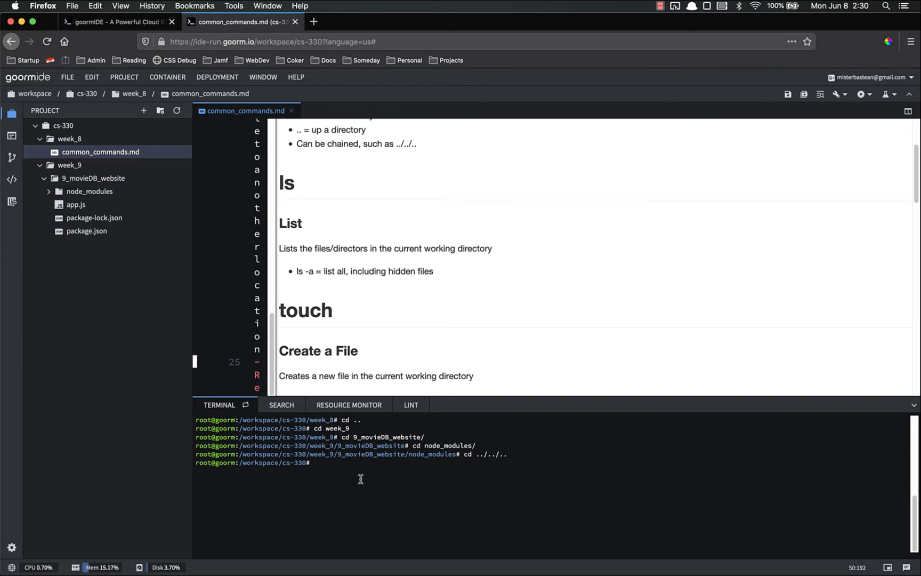
{"action": "type", "text": "ls"}
Step: List cs-330, then descend through week_9 and 9_movieDB_website into node_modules, listing contents
{"action": "key", "text": "Return"}
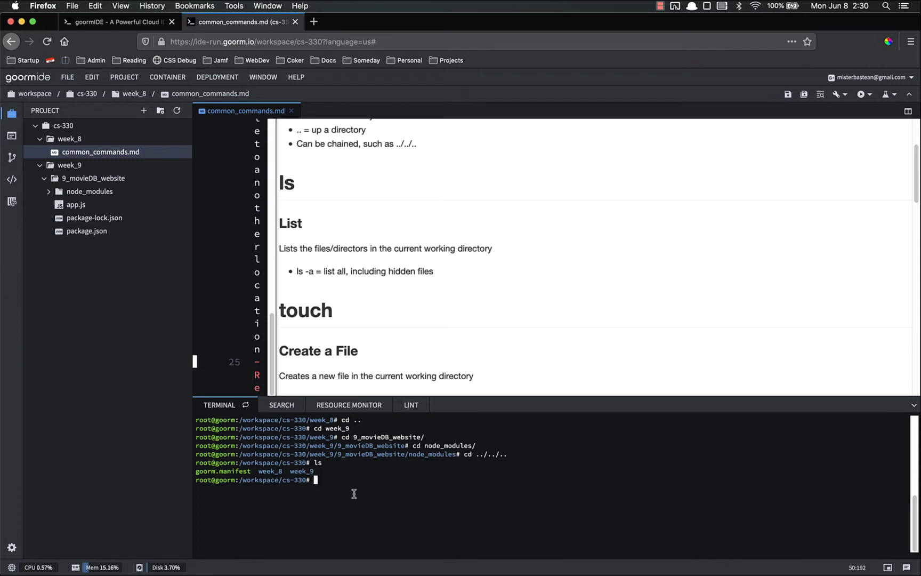
{"action": "type", "text": "cd week_"}
{"action": "type", "text": "9"}
{"action": "key", "text": "Tab"}
{"action": "key", "text": "Return"}
{"action": "type", "text": "ls"}
{"action": "key", "text": "Return"}
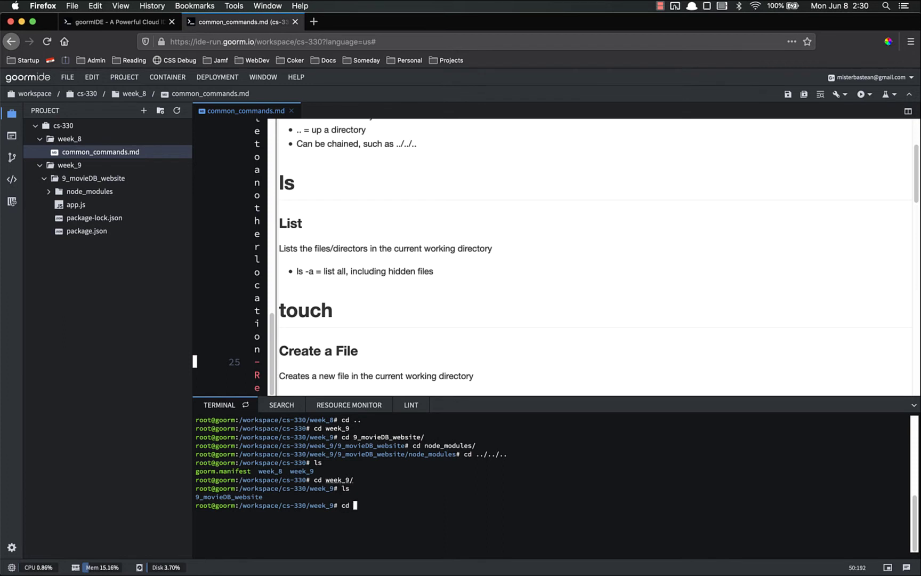
{"action": "type", "text": "9"}
{"action": "key", "text": "Tab"}
{"action": "key", "text": "Return"}
{"action": "type", "text": "c"}
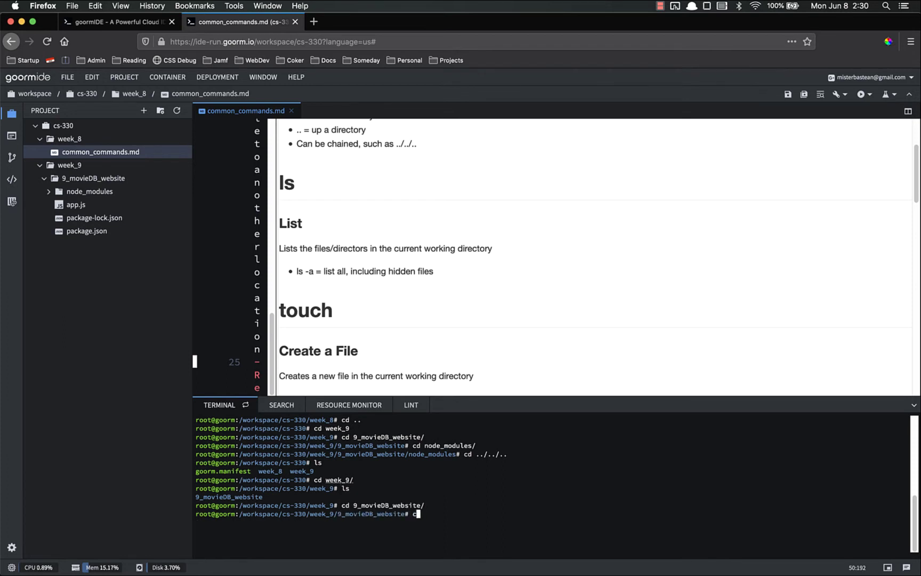
{"action": "type", "text": "d n"}
{"action": "key", "text": "Tab"}
{"action": "key", "text": "Return"}
{"action": "type", "text": "ls"}
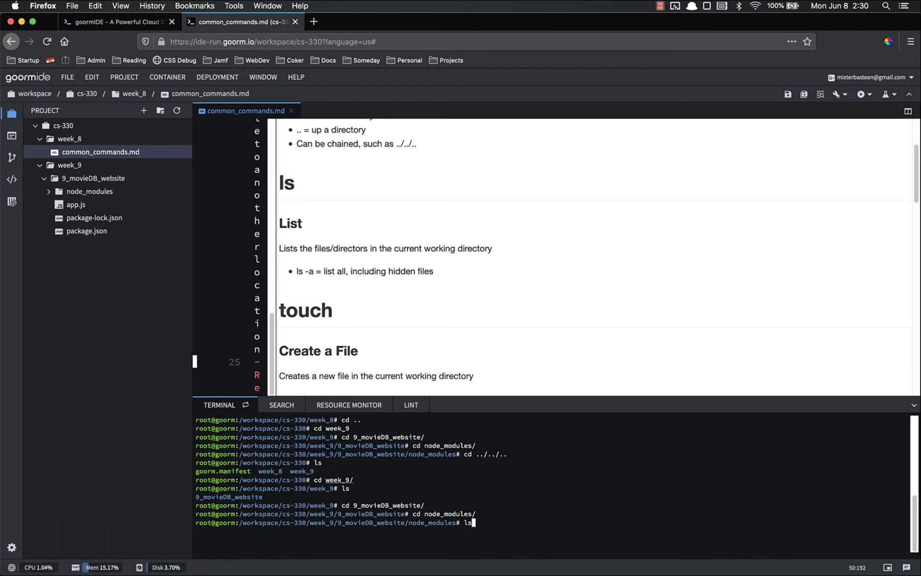
{"action": "key", "text": "Return"}
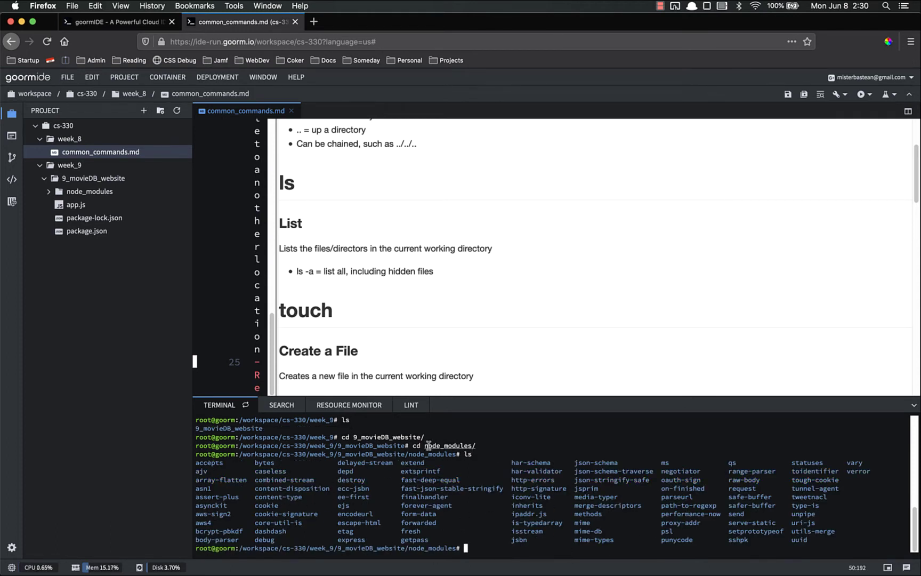
Step: Enter body-parser and its lib folder listing each, then cd ../../../../.. back to cs-330
{"action": "left_click", "coordinate": [49, 192]}
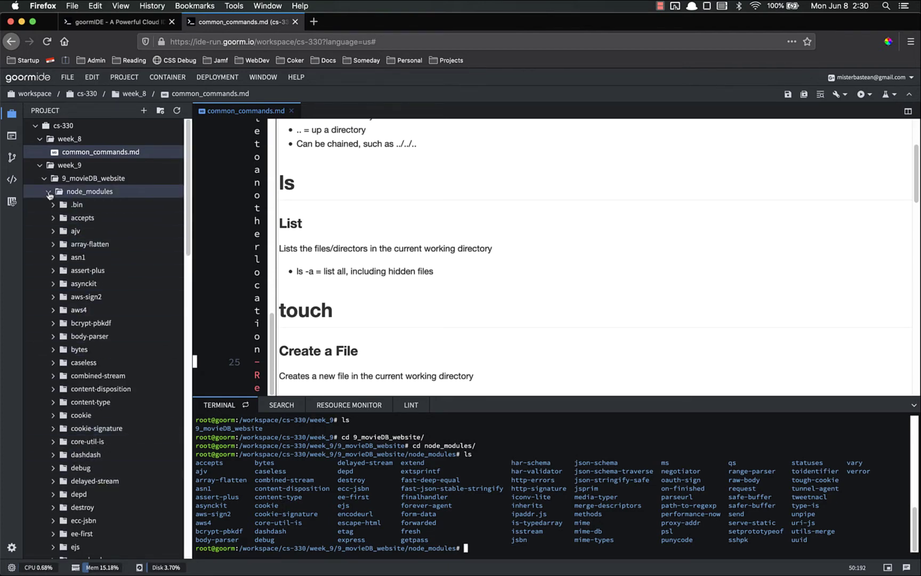
{"action": "left_click", "coordinate": [49, 194]}
{"action": "left_click", "coordinate": [432, 525]}
{"action": "type", "text": "cd bo"}
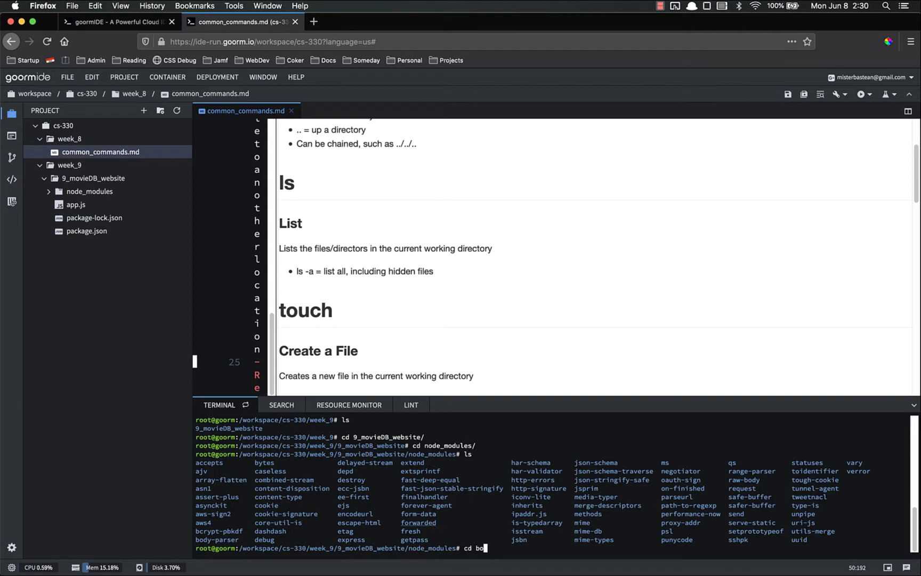
{"action": "key", "text": "Tab"}
{"action": "key", "text": "Return"}
{"action": "type", "text": "ls"}
{"action": "key", "text": "Return"}
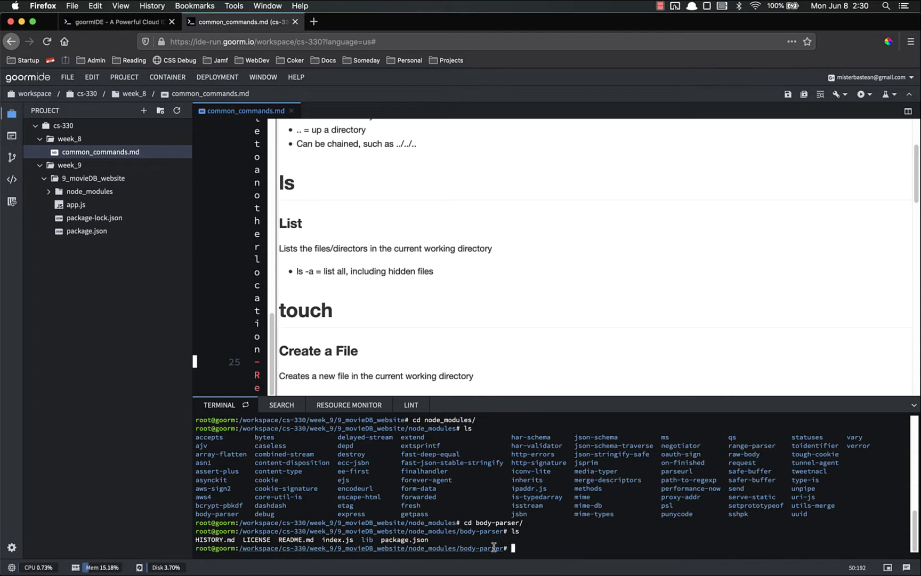
{"action": "type", "text": "cd lib"}
{"action": "key", "text": "Tab"}
{"action": "key", "text": "Return"}
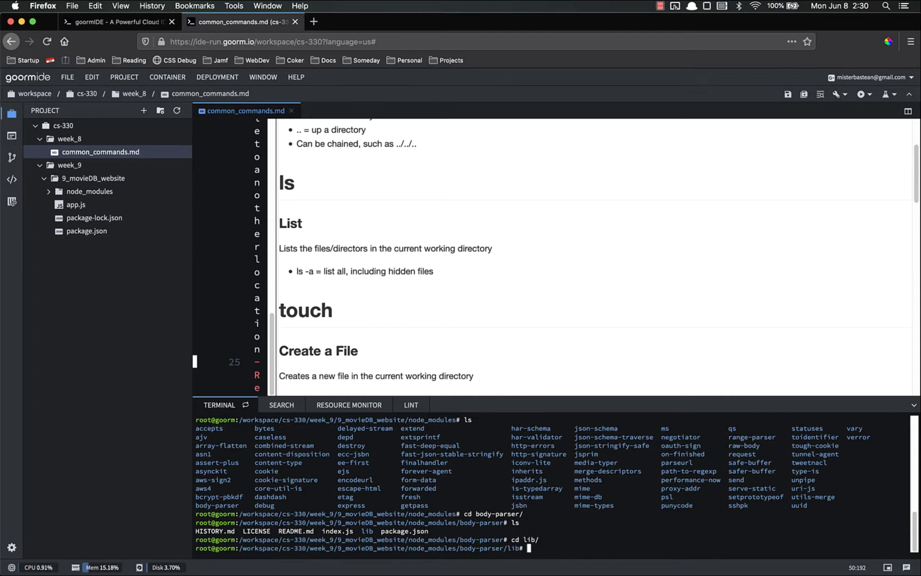
{"action": "type", "text": "ls"}
{"action": "key", "text": "Return"}
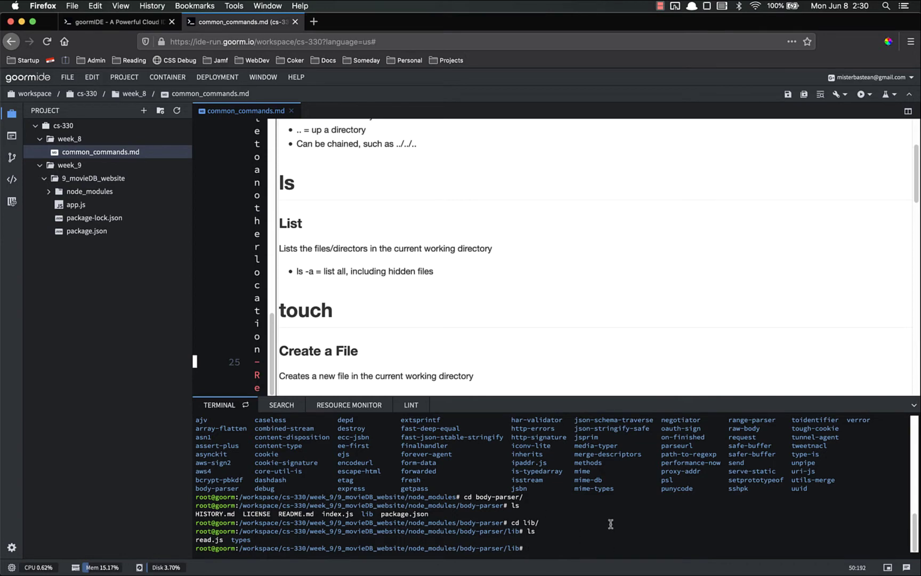
{"action": "type", "text": "cd .."}
{"action": "type", "text": "/.."}
{"action": "type", "text": "/../../.."}
{"action": "key", "text": "Return"}
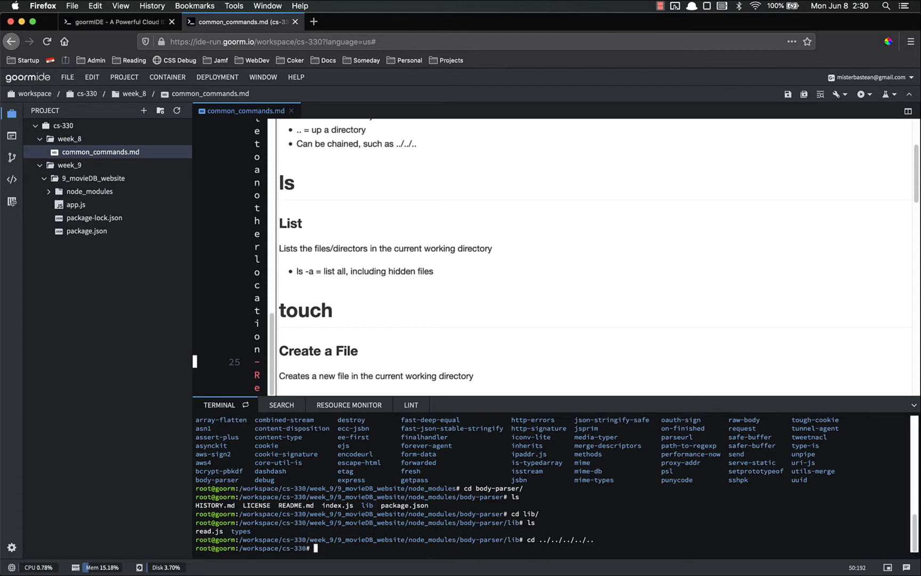
{"action": "type", "text": "clear"}
Step: Clear the terminal, highlight the -a hidden-files note, and run ls -a in cs-330
{"action": "key", "text": "Return"}
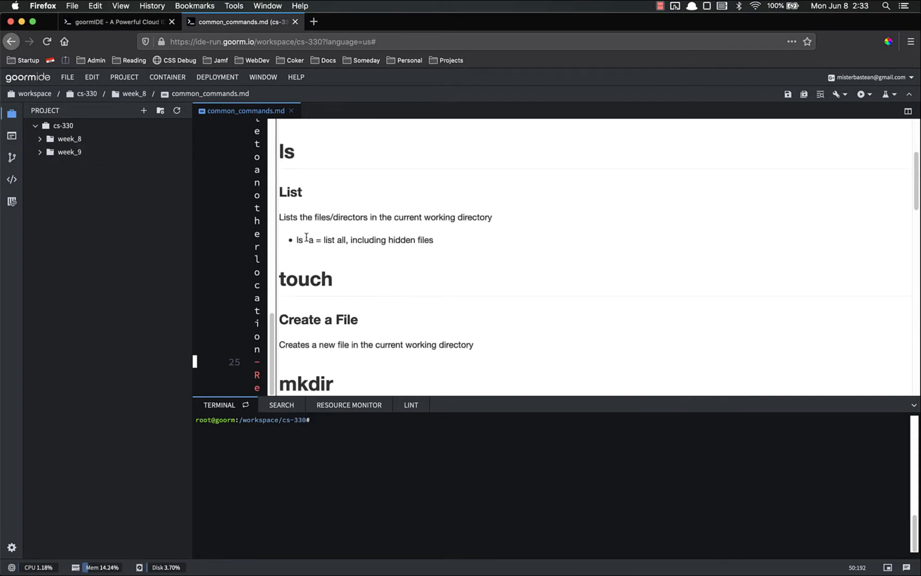
{"action": "left_click_drag", "start_coordinate": [305, 239], "coordinate": [426, 241]}
{"action": "left_click", "coordinate": [426, 241]}
{"action": "left_click_drag", "start_coordinate": [390, 240], "coordinate": [429, 241]}
{"action": "left_click", "coordinate": [430, 241]}
{"action": "left_click", "coordinate": [370, 419]}
{"action": "type", "text": "ls -a"}
{"action": "key", "text": "Return"}
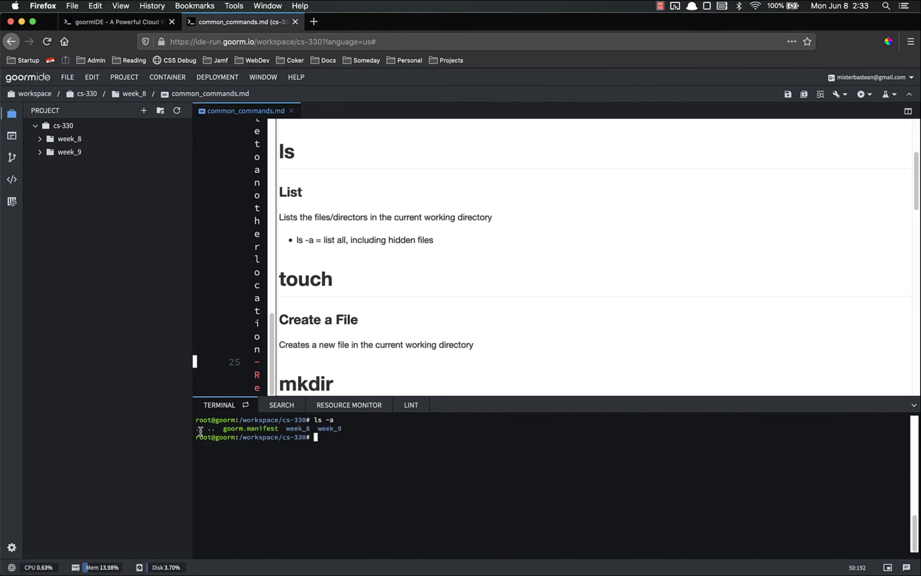
Step: Create .gitignore with touch, then compare the ls and ls -a listings
{"action": "double_click", "coordinate": [319, 440]}
{"action": "left_click", "coordinate": [346, 439]}
{"action": "type", "text": "touch .gi"}
{"action": "type", "text": "tignore"}
{"action": "key", "text": "Return"}
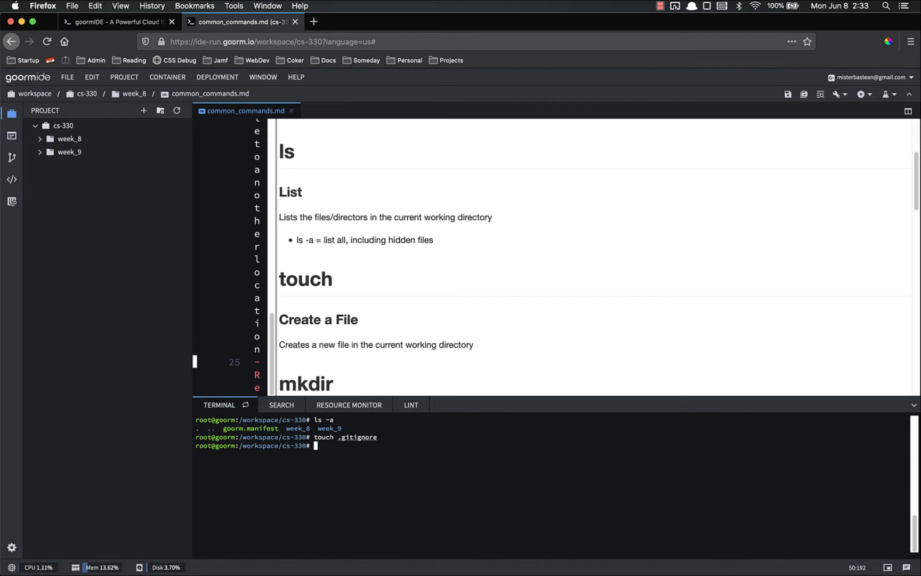
{"action": "type", "text": "ls"}
{"action": "key", "text": "Return"}
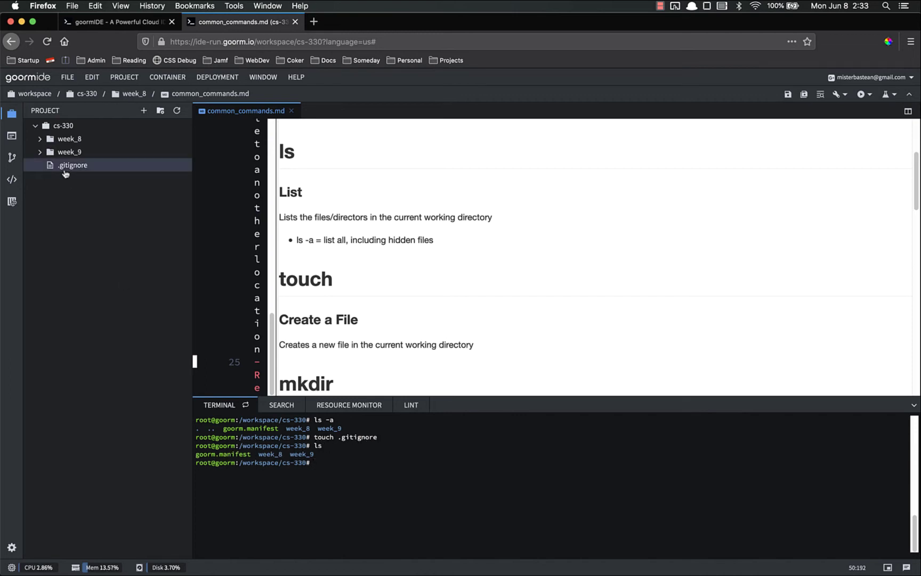
{"action": "left_click", "coordinate": [72, 166]}
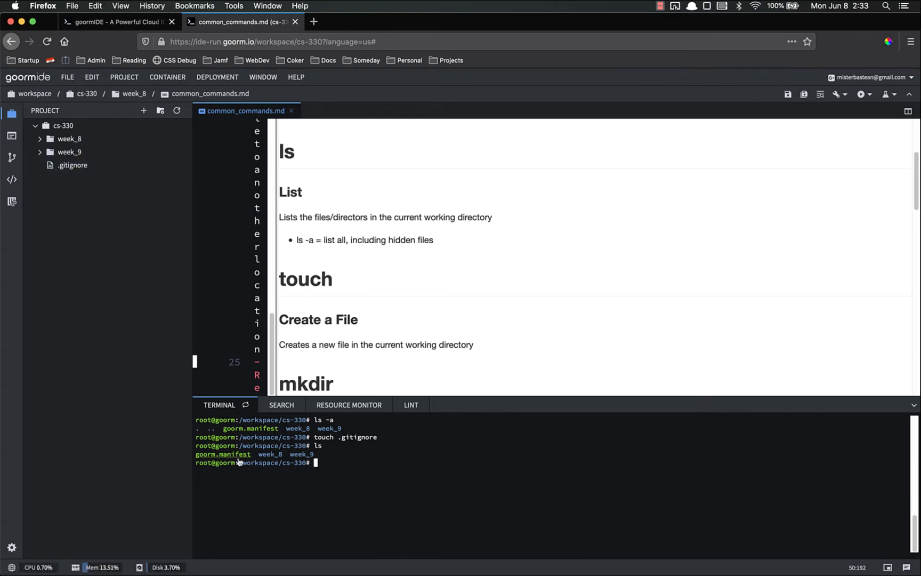
{"action": "type", "text": "ls -"}
{"action": "type", "text": "a"}
{"action": "key", "text": "Return"}
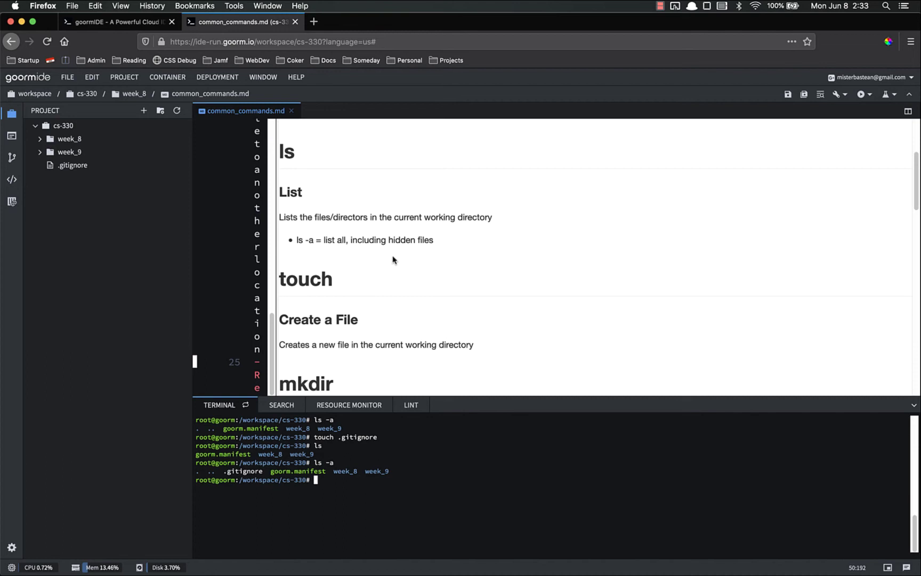
{"action": "scroll", "coordinate": [373, 271], "scroll_direction": "down", "scroll_amount": 1}
{"action": "scroll", "coordinate": [313, 246], "scroll_direction": "down", "scroll_amount": 2}
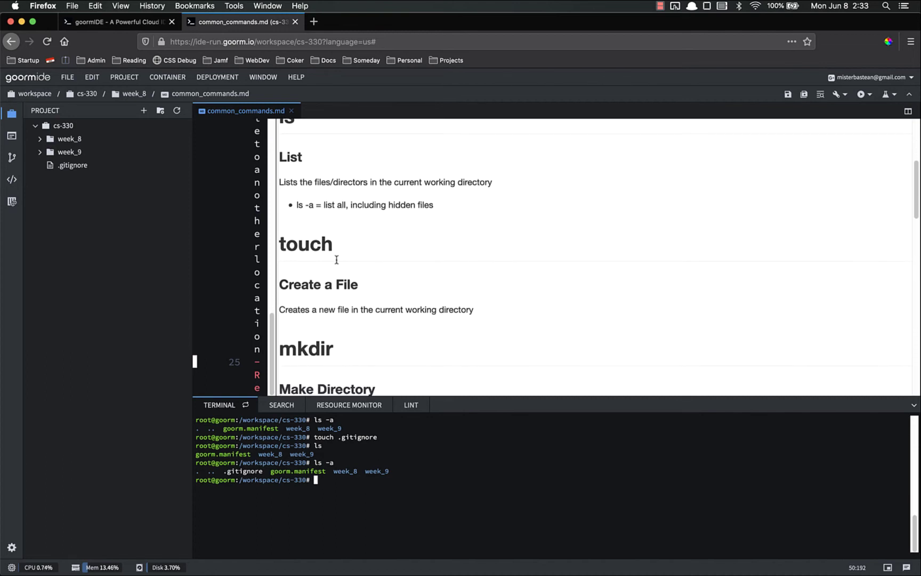
{"action": "scroll", "coordinate": [311, 247], "scroll_direction": "down", "scroll_amount": 3}
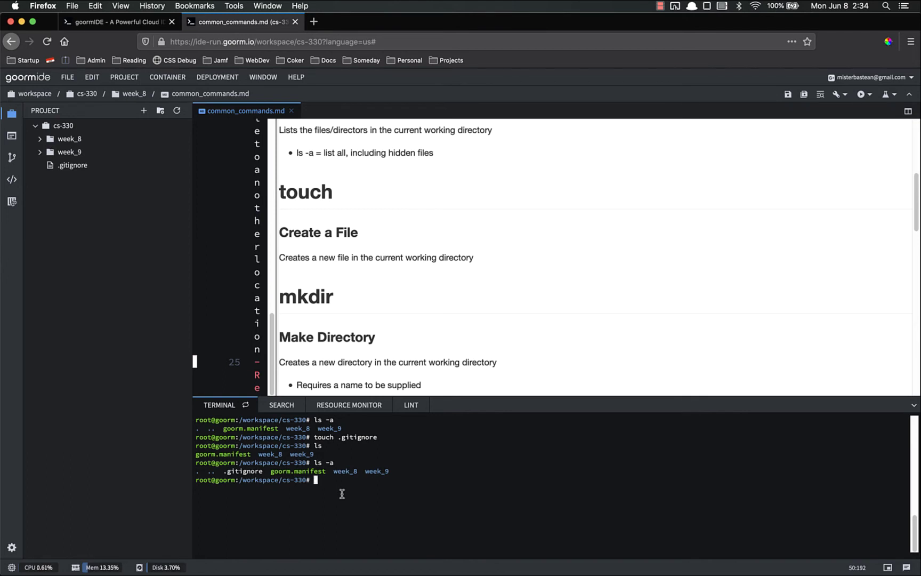
{"action": "type", "text": "touch a"}
{"action": "type", "text": "pp.js"}
Step: Create app.js in cs-330 with touch app.js and show it with ls
{"action": "key", "text": "Return"}
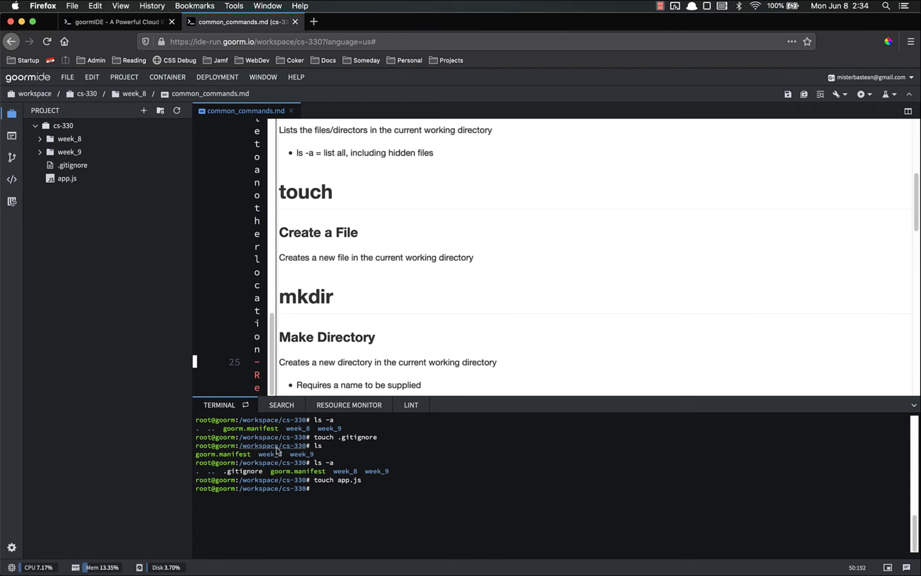
{"action": "type", "text": "ls"}
{"action": "key", "text": "Return"}
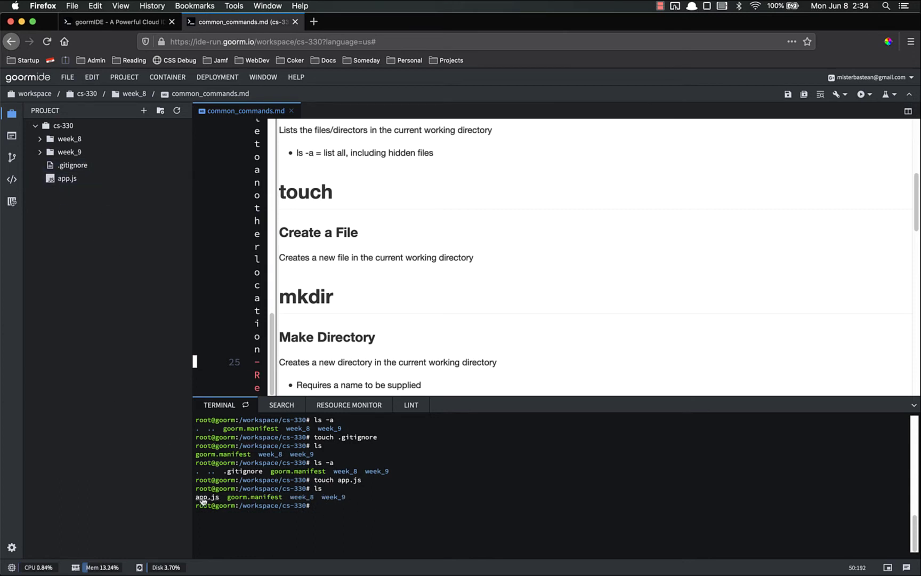
{"action": "scroll", "coordinate": [381, 268], "scroll_direction": "down", "scroll_amount": 2}
{"action": "scroll", "coordinate": [380, 268], "scroll_direction": "down", "scroll_amount": 2}
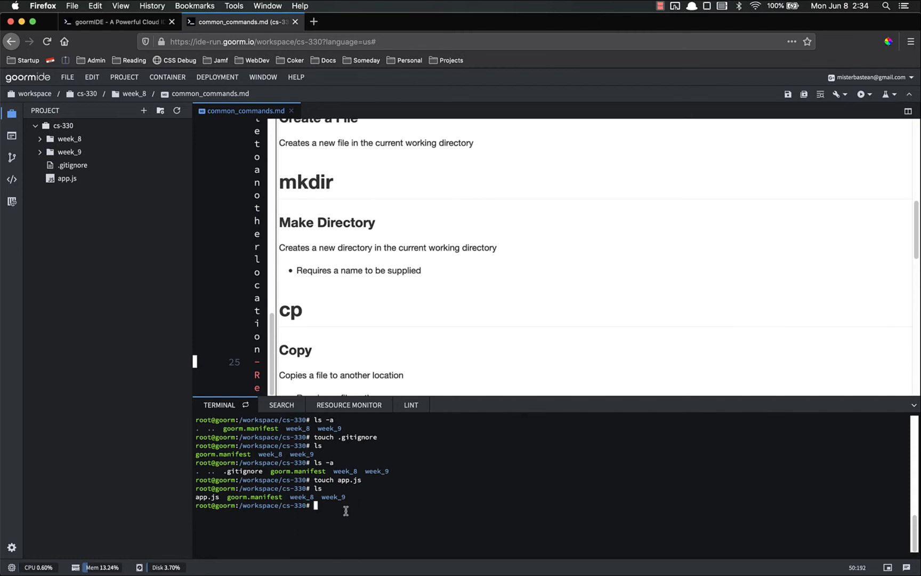
{"action": "type", "text": "mkd"}
{"action": "type", "text": "ir my_direct"}
{"action": "type", "text": "ory"}
Step: Run mkdir my_directory, then bare mkdir to show the error, then mkdir --help
{"action": "key", "text": "Return"}
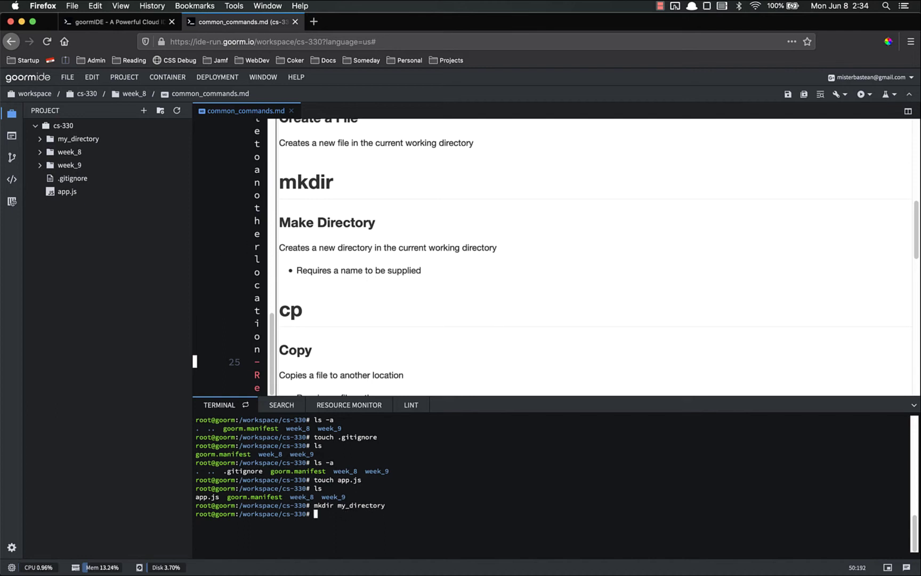
{"action": "type", "text": "mkdir"}
{"action": "key", "text": "Return"}
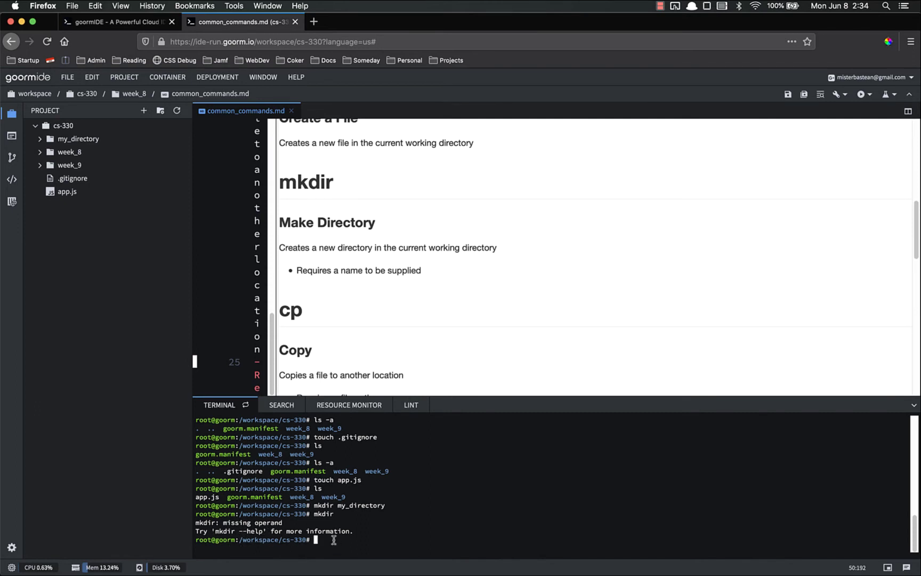
{"action": "type", "text": "mkdir "}
{"action": "type", "text": "--help"}
{"action": "key", "text": "Return"}
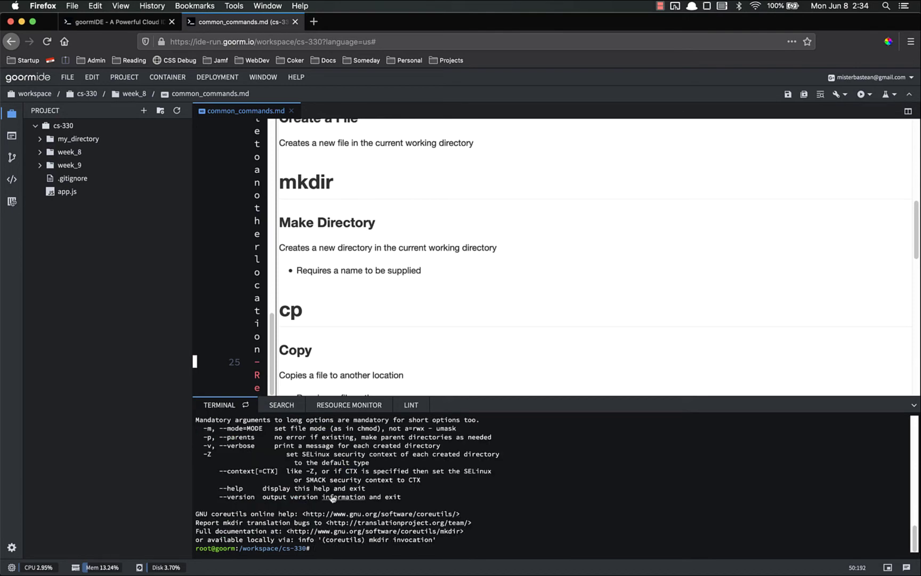
{"action": "scroll", "coordinate": [319, 499], "scroll_direction": "up", "scroll_amount": 5}
{"action": "scroll", "coordinate": [267, 469], "scroll_direction": "down", "scroll_amount": 5}
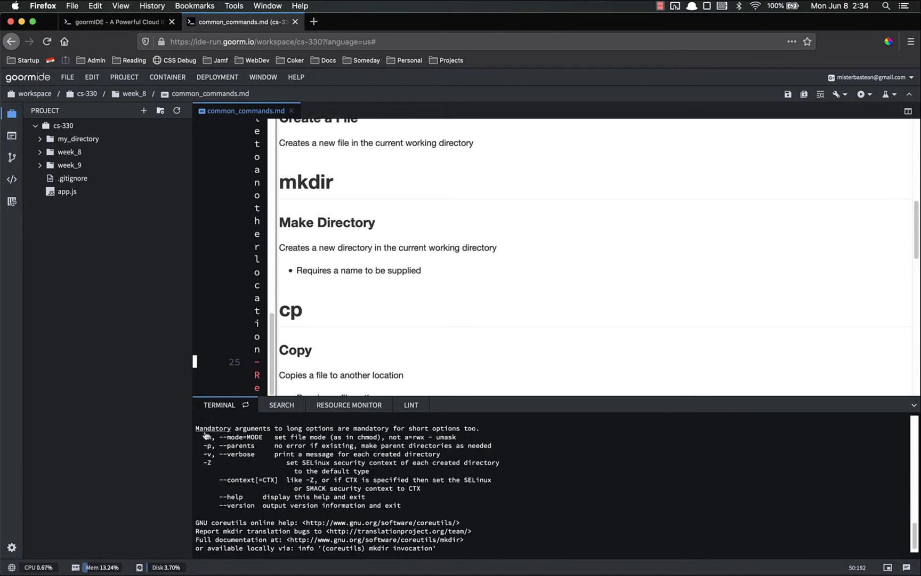
{"action": "scroll", "coordinate": [360, 482], "scroll_direction": "down", "scroll_amount": 1}
{"action": "type", "text": "cl"}
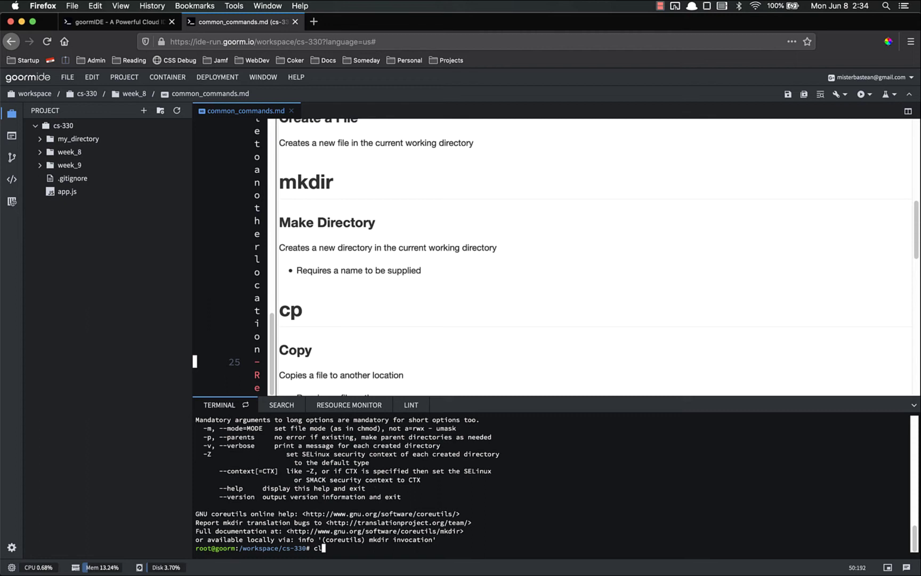
{"action": "type", "text": "ear"}
Step: Run cp app.js my_directory/index.js and expand my_directory to show index.js
{"action": "key", "text": "Return"}
{"action": "scroll", "coordinate": [422, 259], "scroll_direction": "down", "scroll_amount": 3}
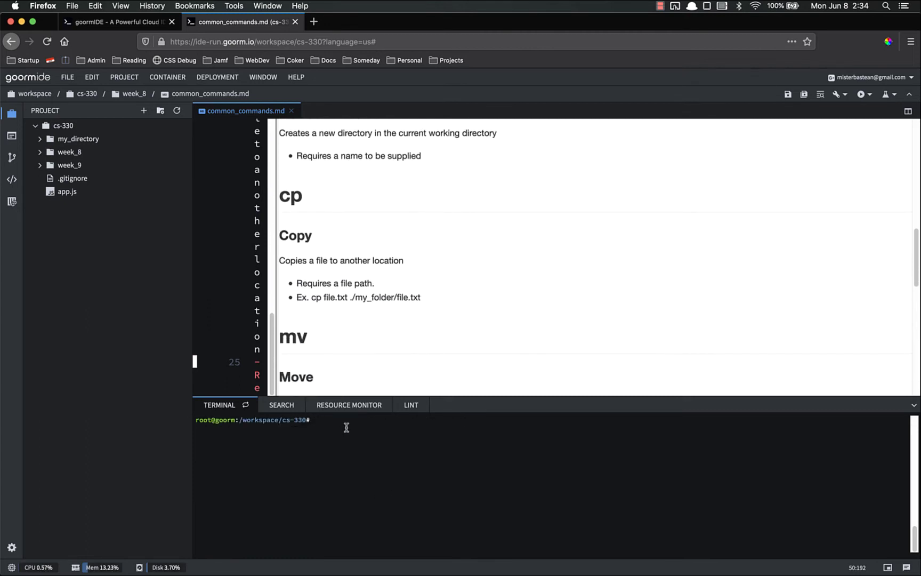
{"action": "type", "text": "cp "}
{"action": "type", "text": "app.js "}
{"action": "type", "text": "my"}
{"action": "key", "text": "Tab"}
{"action": "type", "text": "ap"}
{"action": "type", "text": "p.js"}
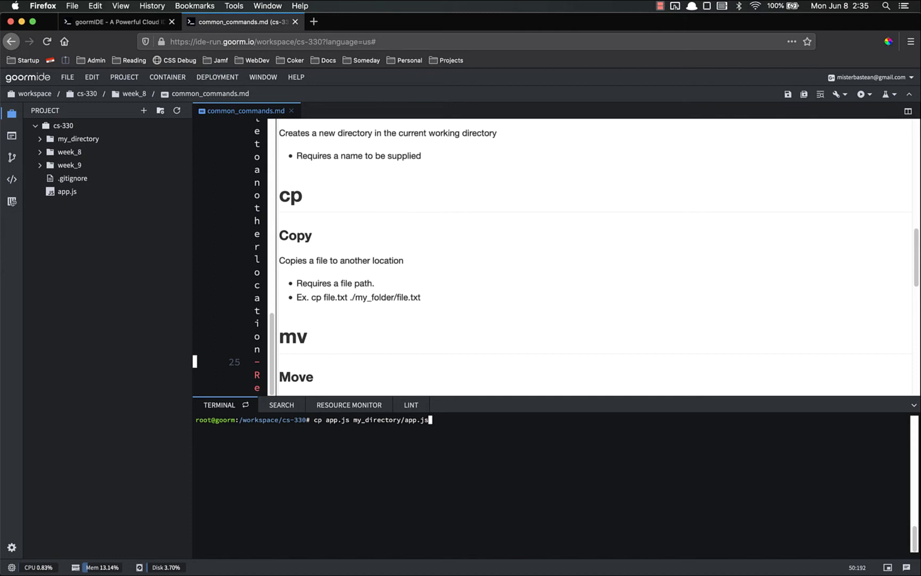
{"action": "key", "text": "BackSpace"}
{"action": "key", "text": "BackSpace"}
{"action": "key", "text": "BackSpace"}
{"action": "key", "text": "BackSpace"}
{"action": "key", "text": "BackSpace"}
{"action": "key", "text": "BackSpace"}
{"action": "type", "text": "index"}
{"action": "type", "text": ".js"}
{"action": "key", "text": "Return"}
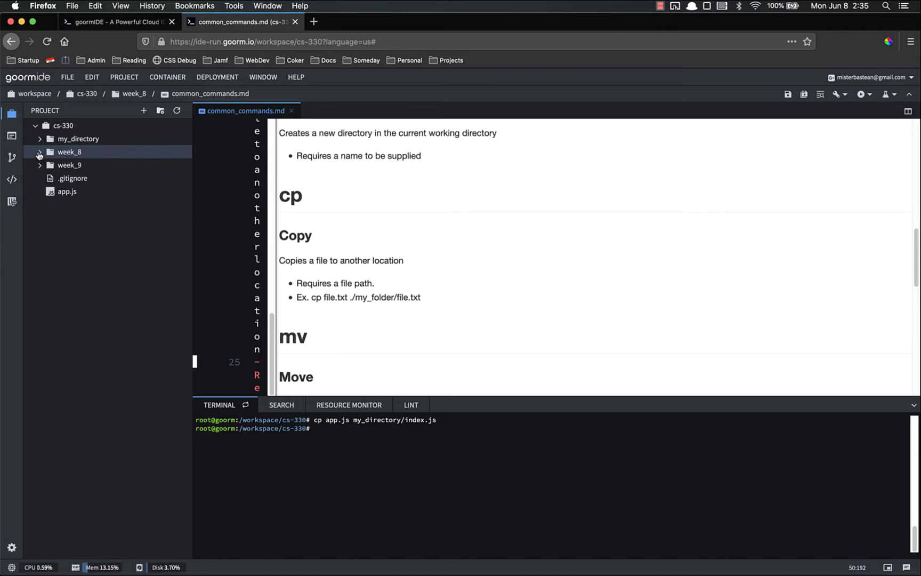
{"action": "left_click", "coordinate": [40, 139]}
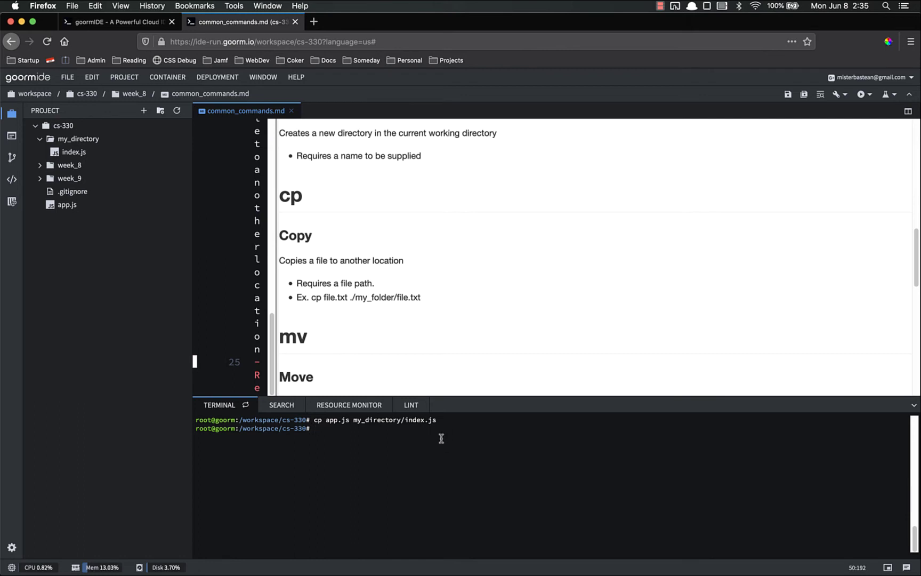
{"action": "type", "text": "clear"}
Step: Clear the terminal and run mv app.js my_directory/app.js
{"action": "key", "text": "Return"}
{"action": "scroll", "coordinate": [401, 309], "scroll_direction": "down", "scroll_amount": 3}
{"action": "scroll", "coordinate": [378, 272], "scroll_direction": "down", "scroll_amount": 2}
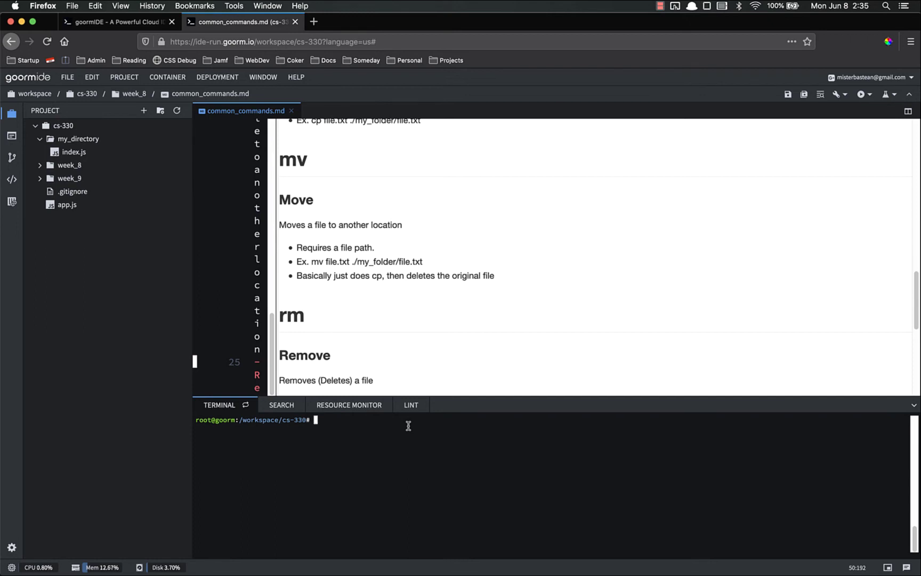
{"action": "type", "text": "mv app."}
{"action": "type", "text": "js m"}
{"action": "key", "text": "Tab"}
{"action": "type", "text": "app.js"}
{"action": "key", "text": "Return"}
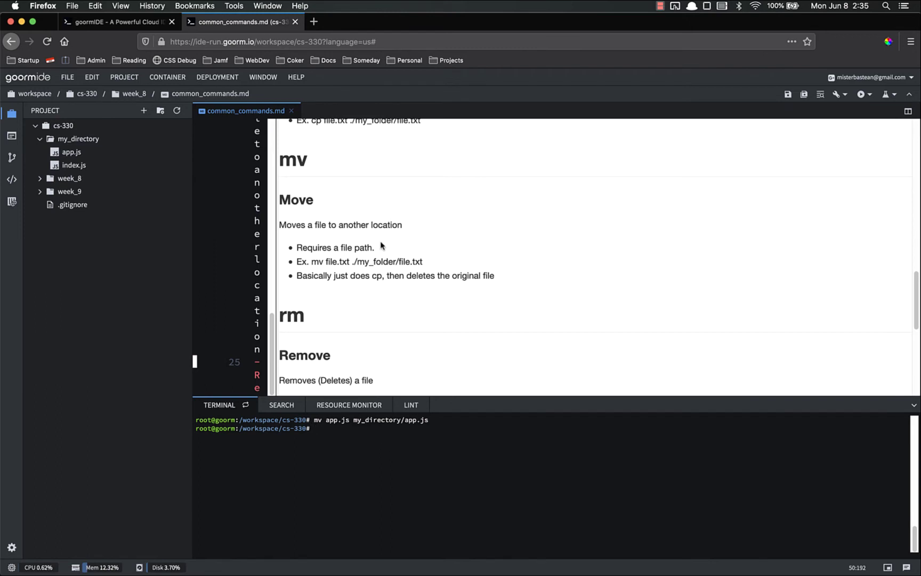
{"action": "scroll", "coordinate": [381, 245], "scroll_direction": "down", "scroll_amount": 1}
{"action": "scroll", "coordinate": [381, 248], "scroll_direction": "down", "scroll_amount": 4}
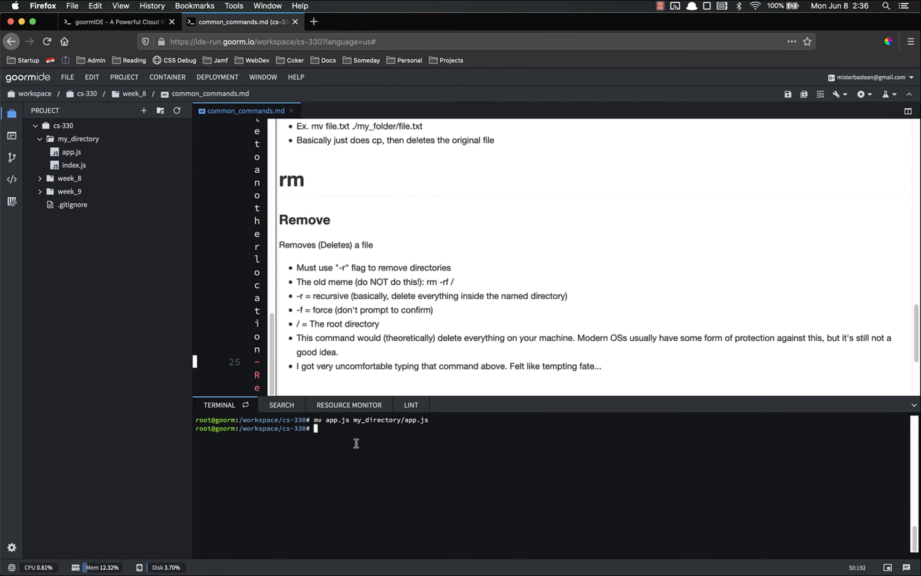
{"action": "type", "text": "rm my_"}
Step: Delete my_directory/app.js with rm and collapse my_directory in the tree
{"action": "key", "text": "Tab"}
{"action": "type", "text": "app.js"}
{"action": "key", "text": "Return"}
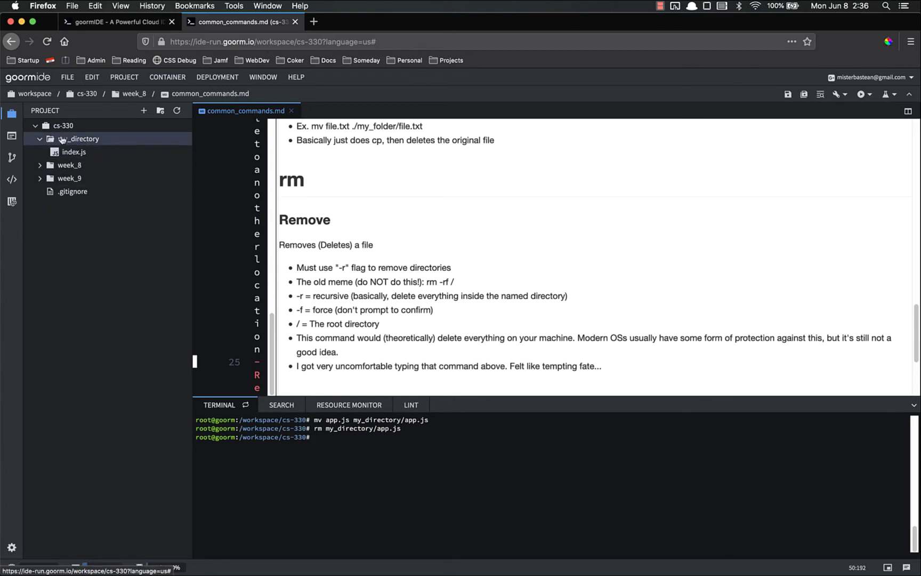
{"action": "left_click", "coordinate": [40, 140]}
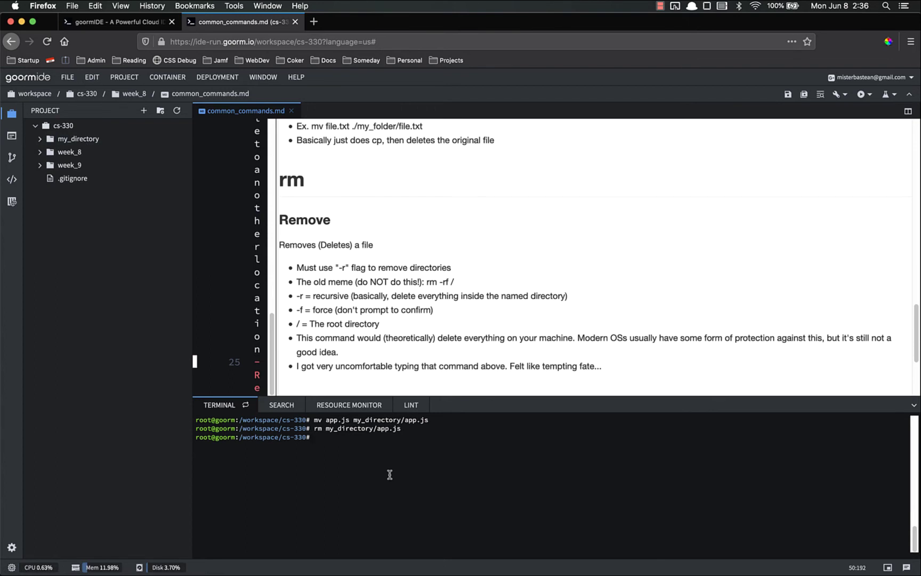
{"action": "type", "text": "rm "}
{"action": "type", "text": "my_"}
Step: Try rm my_directory/, then remove it with rm -r and refresh the cs-330 tree
{"action": "key", "text": "Tab"}
{"action": "key", "text": "Return"}
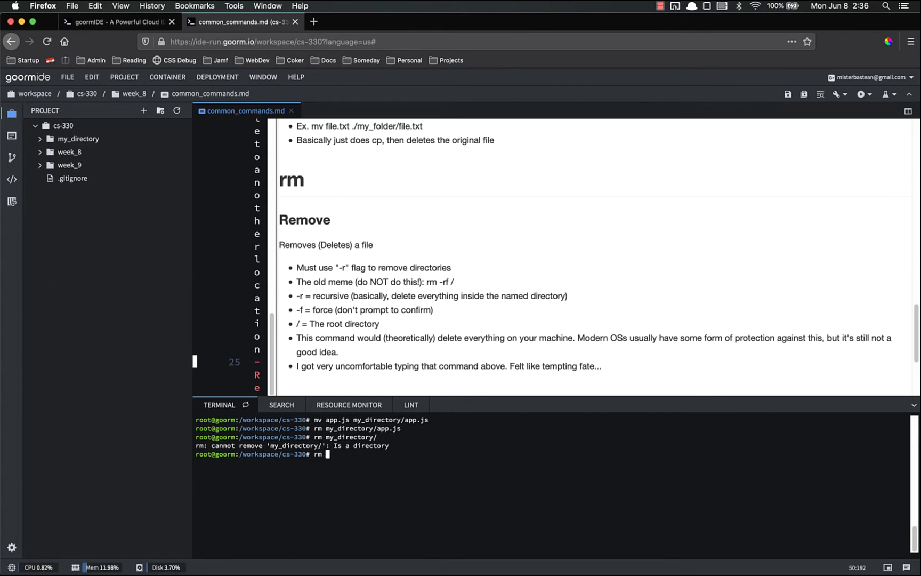
{"action": "type", "text": "rm -r my"}
{"action": "key", "text": "Tab"}
{"action": "key", "text": "Return"}
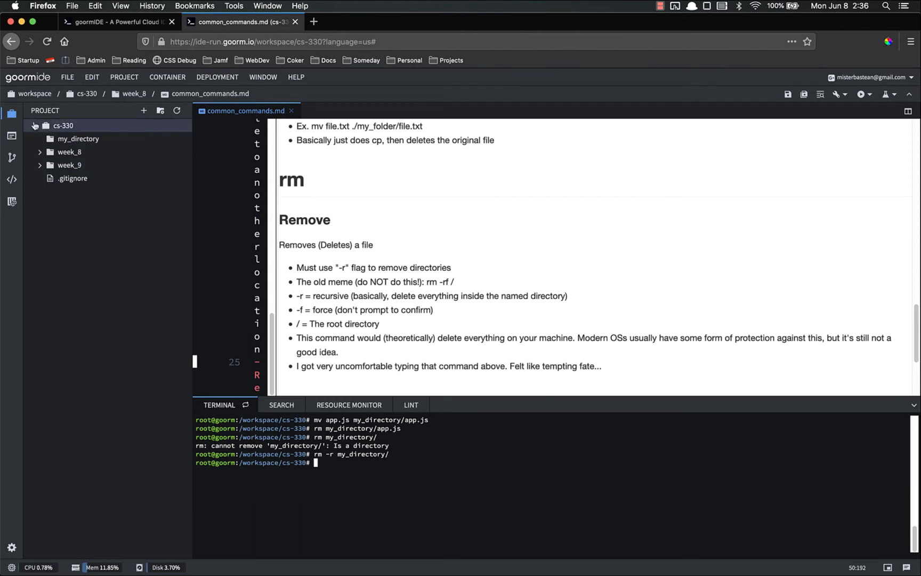
{"action": "left_click", "coordinate": [33, 127]}
{"action": "left_click", "coordinate": [34, 127]}
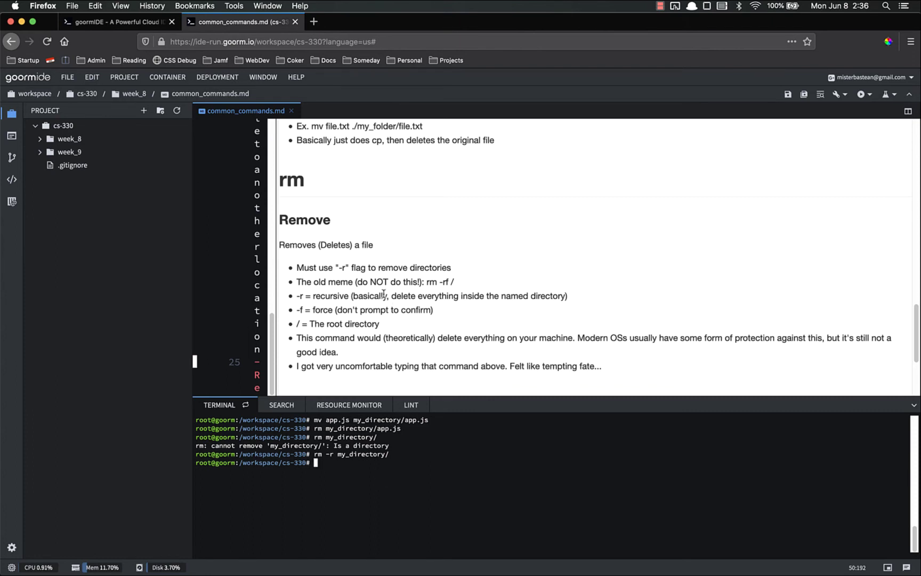
Step: Highlight the 'do NOT do this!' warning and the rm -rf / meme command
{"action": "left_click_drag", "start_coordinate": [357, 281], "coordinate": [420, 283]}
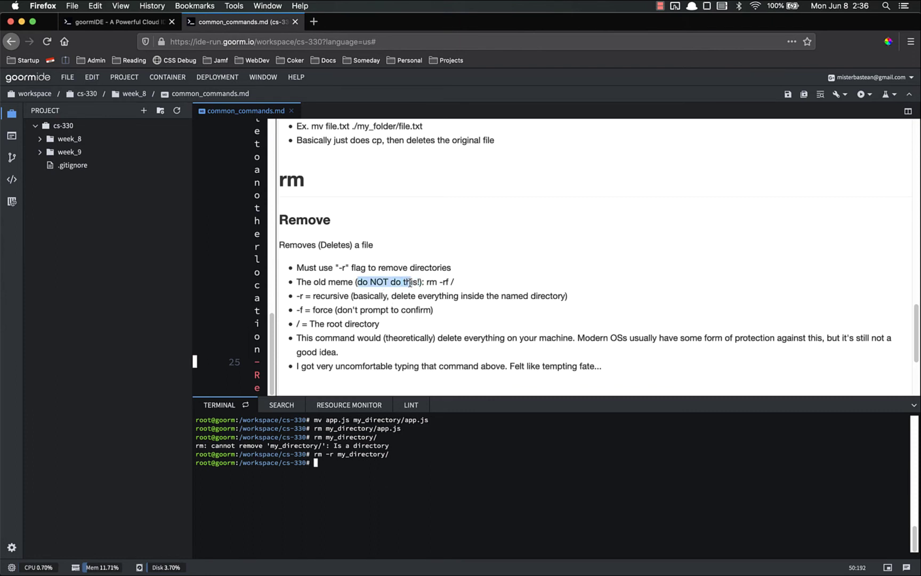
{"action": "left_click", "coordinate": [397, 299]}
{"action": "scroll", "coordinate": [396, 300], "scroll_direction": "down", "scroll_amount": 2}
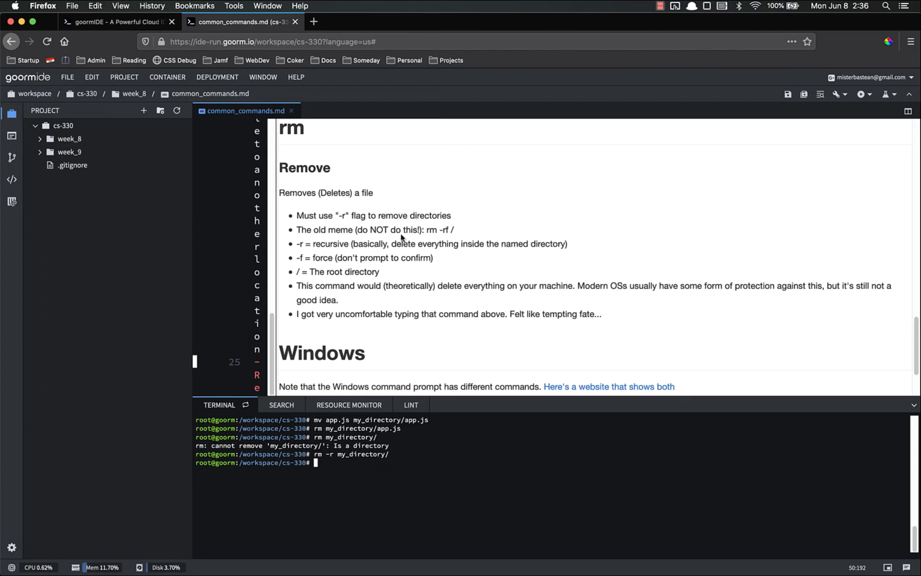
{"action": "left_click_drag", "start_coordinate": [427, 229], "coordinate": [445, 230]}
{"action": "left_click", "coordinate": [440, 231]}
{"action": "double_click", "coordinate": [454, 231]}
{"action": "left_click", "coordinate": [439, 246]}
{"action": "left_click_drag", "start_coordinate": [424, 229], "coordinate": [455, 235]}
{"action": "left_click", "coordinate": [367, 246]}
Step: Highlight the -r recursive, -f force and / root explanations and the delete-everything sentence
{"action": "mouse_move", "coordinate": [298, 245]}
{"action": "left_mouse_down"}
{"action": "mouse_move", "coordinate": [597, 262]}
{"action": "mouse_move", "coordinate": [592, 248]}
{"action": "left_mouse_up"}
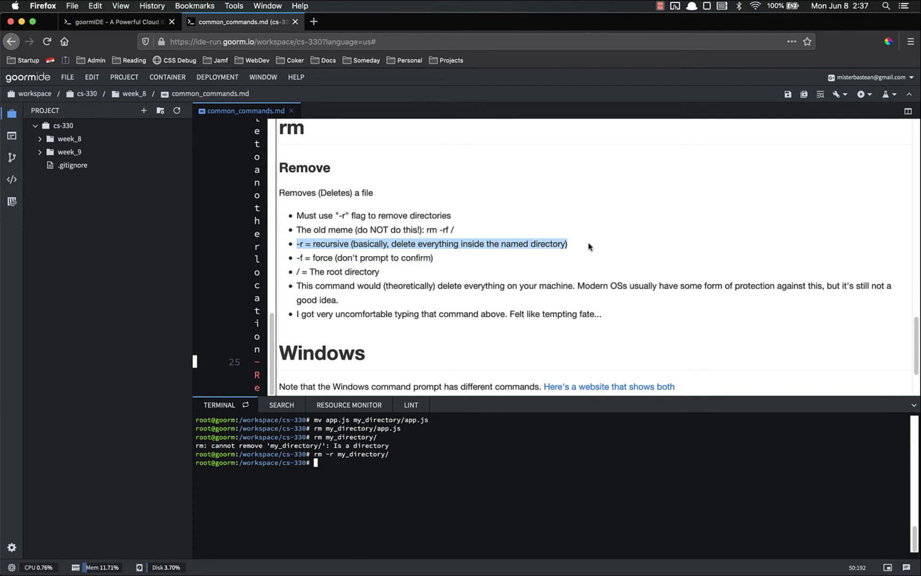
{"action": "left_click", "coordinate": [414, 252]}
{"action": "left_click_drag", "start_coordinate": [297, 258], "coordinate": [461, 260]}
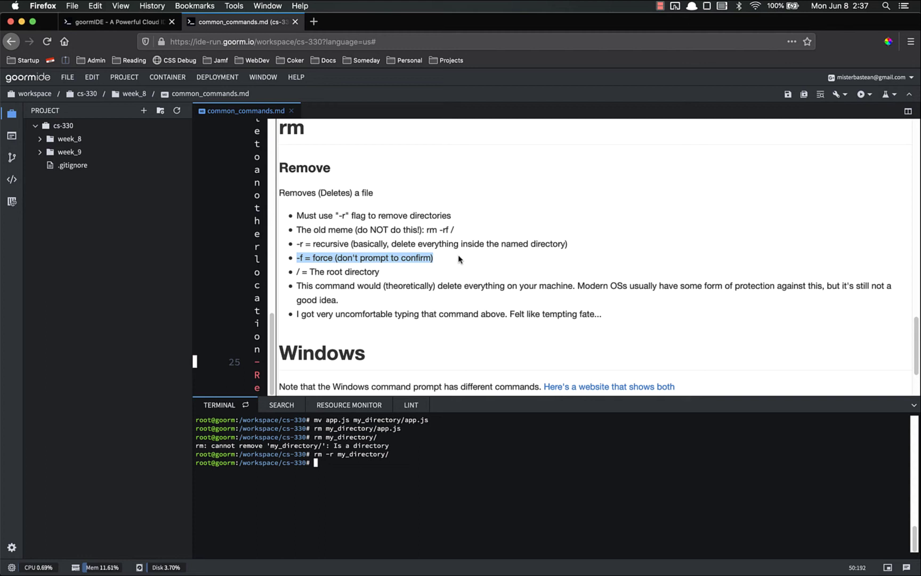
{"action": "left_click", "coordinate": [400, 274]}
{"action": "left_click_drag", "start_coordinate": [295, 272], "coordinate": [400, 273]}
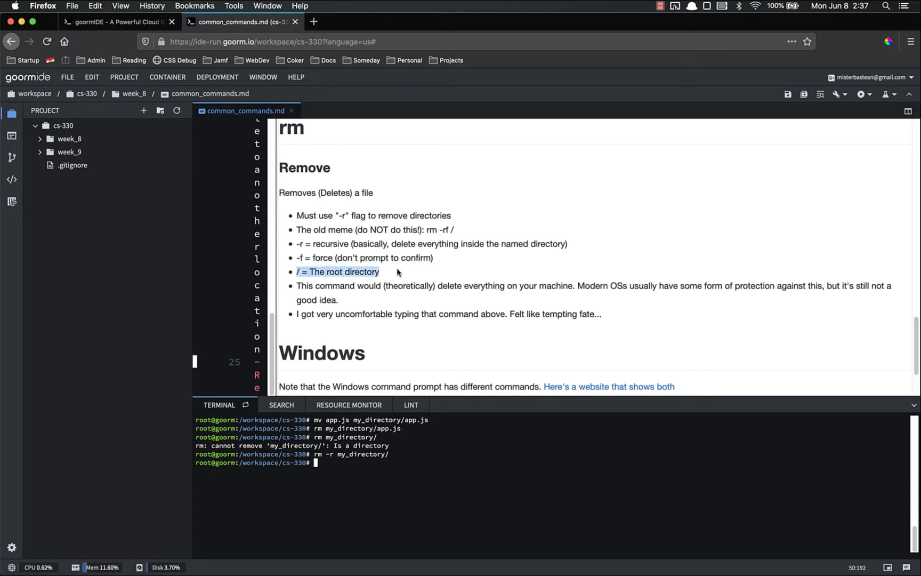
{"action": "left_click", "coordinate": [409, 290]}
{"action": "left_click_drag", "start_coordinate": [297, 286], "coordinate": [573, 286]}
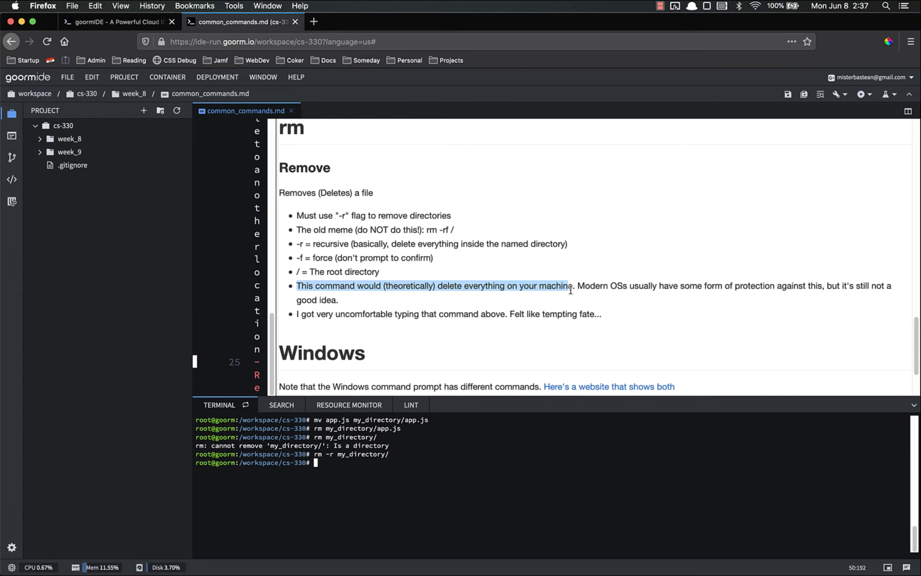
{"action": "left_click", "coordinate": [571, 294]}
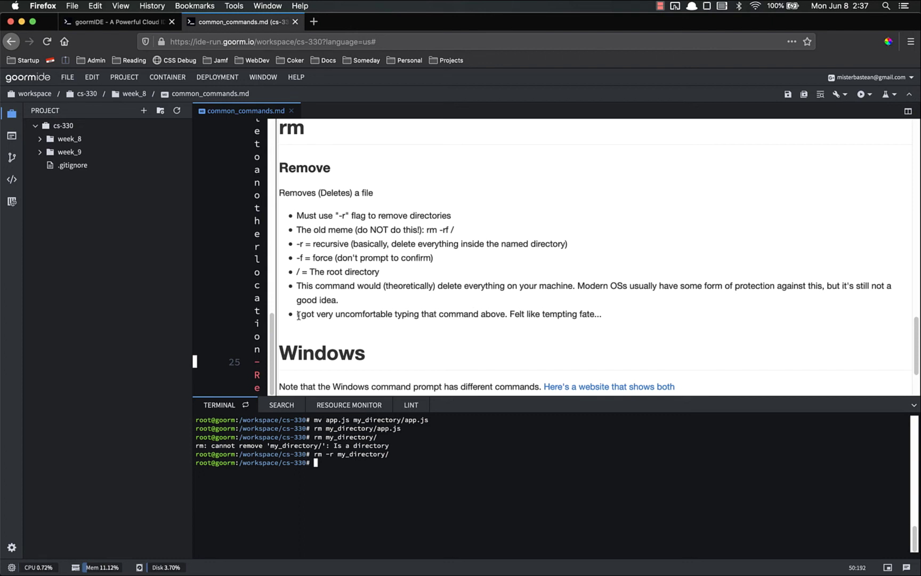
{"action": "left_click_drag", "start_coordinate": [298, 315], "coordinate": [501, 315]}
{"action": "left_click", "coordinate": [428, 234]}
Step: Re-highlight rm -rf /, then open the 'Here's a website that shows both' link
{"action": "left_click_drag", "start_coordinate": [426, 231], "coordinate": [455, 231]}
{"action": "left_click", "coordinate": [437, 240]}
{"action": "left_click_drag", "start_coordinate": [426, 231], "coordinate": [456, 231]}
{"action": "mouse_move", "coordinate": [458, 243]}
{"action": "left_mouse_down"}
{"action": "mouse_move", "coordinate": [441, 244]}
{"action": "mouse_move", "coordinate": [454, 230]}
{"action": "left_mouse_up"}
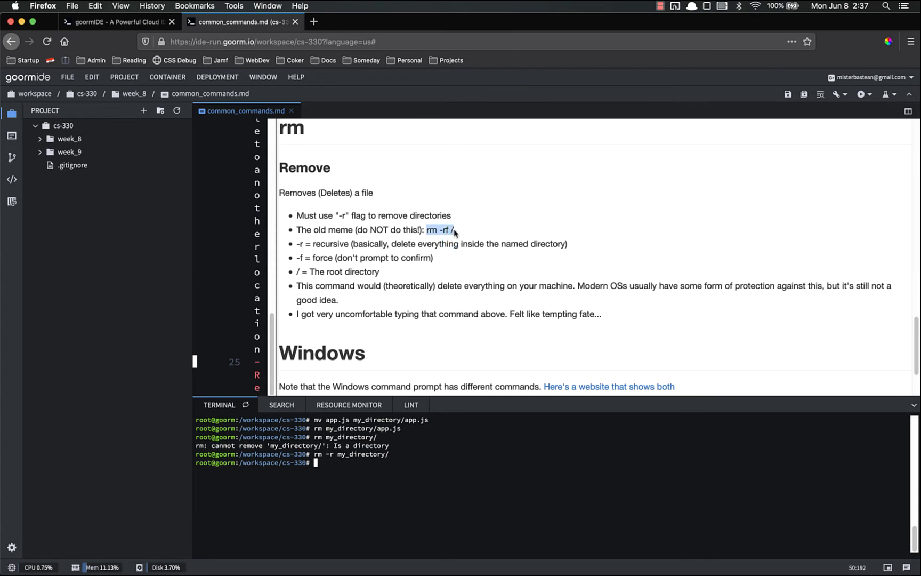
{"action": "left_click", "coordinate": [455, 265]}
{"action": "scroll", "coordinate": [438, 265], "scroll_direction": "down", "scroll_amount": 2}
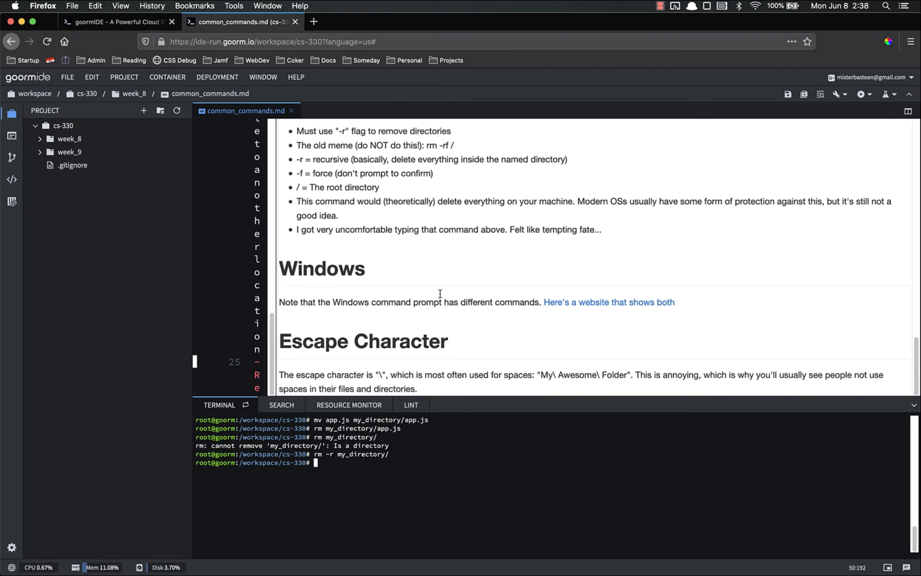
{"action": "left_click", "coordinate": [588, 302]}
{"action": "left_click", "coordinate": [372, 25]}
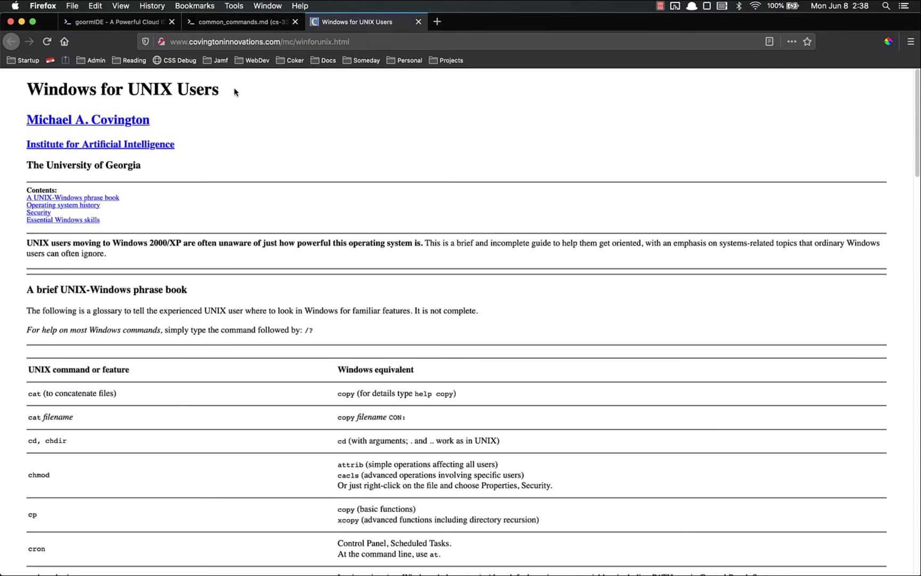
Step: Browse the Windows for UNIX Users table, highlighting mkdir and move, then return to common_commands.md
{"action": "left_click", "coordinate": [236, 41]}
{"action": "left_click", "coordinate": [239, 124]}
{"action": "scroll", "coordinate": [306, 180], "scroll_direction": "down", "scroll_amount": 2}
{"action": "scroll", "coordinate": [208, 316], "scroll_direction": "down", "scroll_amount": 2}
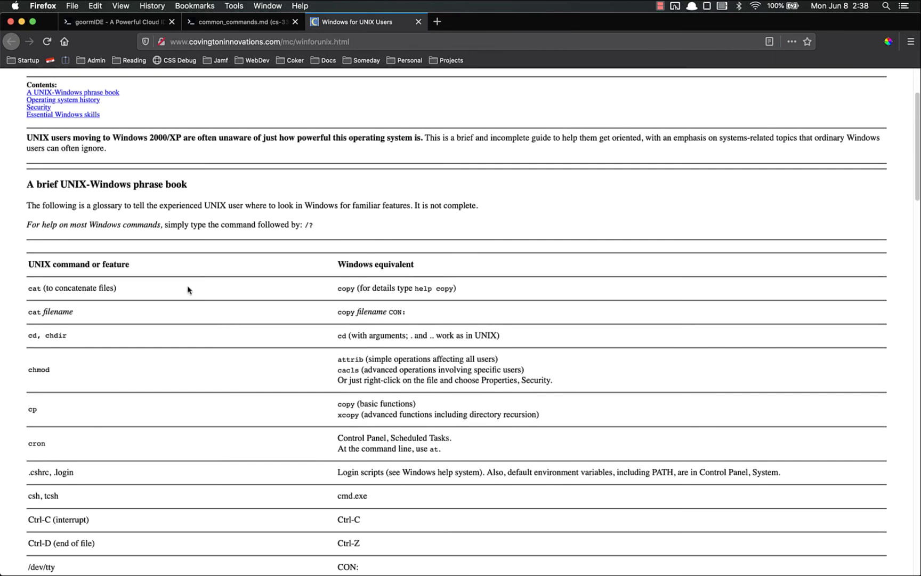
{"action": "scroll", "coordinate": [173, 310], "scroll_direction": "down", "scroll_amount": 2}
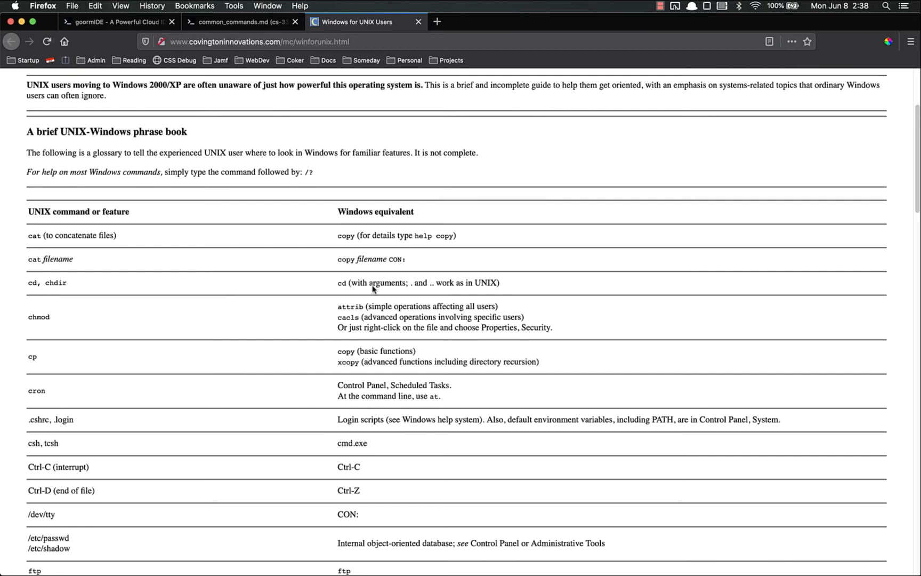
{"action": "scroll", "coordinate": [137, 317], "scroll_direction": "down", "scroll_amount": 3}
{"action": "scroll", "coordinate": [136, 312], "scroll_direction": "down", "scroll_amount": 4}
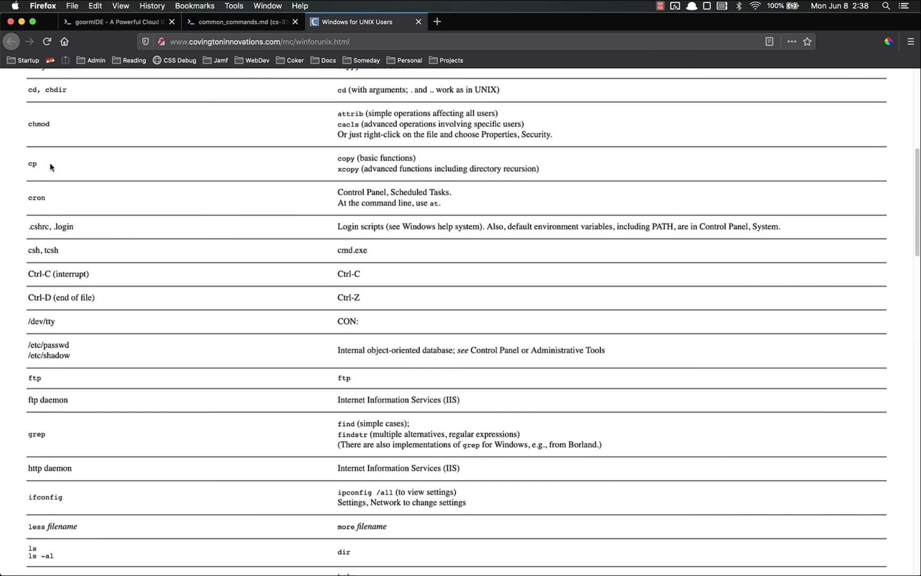
{"action": "scroll", "coordinate": [47, 173], "scroll_direction": "up", "scroll_amount": 5}
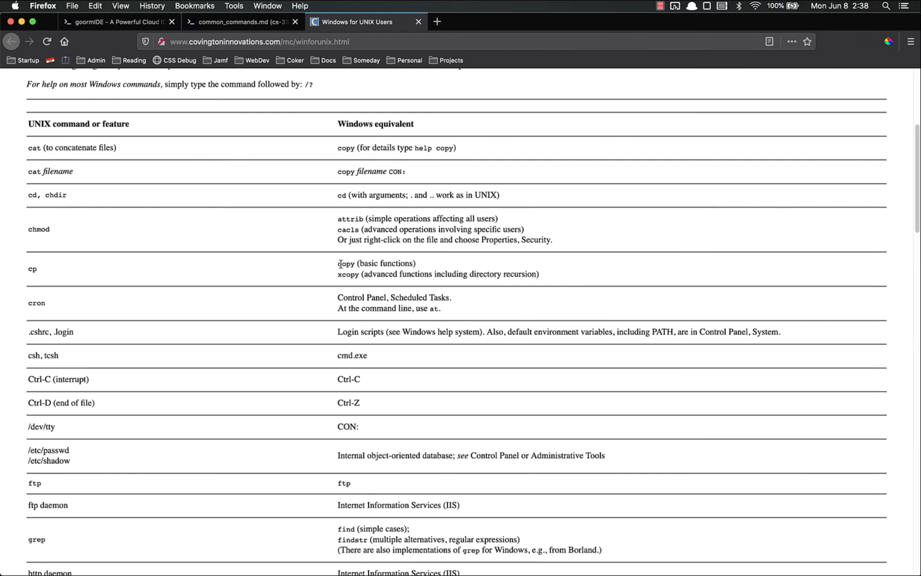
{"action": "scroll", "coordinate": [166, 282], "scroll_direction": "down", "scroll_amount": 4}
{"action": "scroll", "coordinate": [164, 284], "scroll_direction": "down", "scroll_amount": 3}
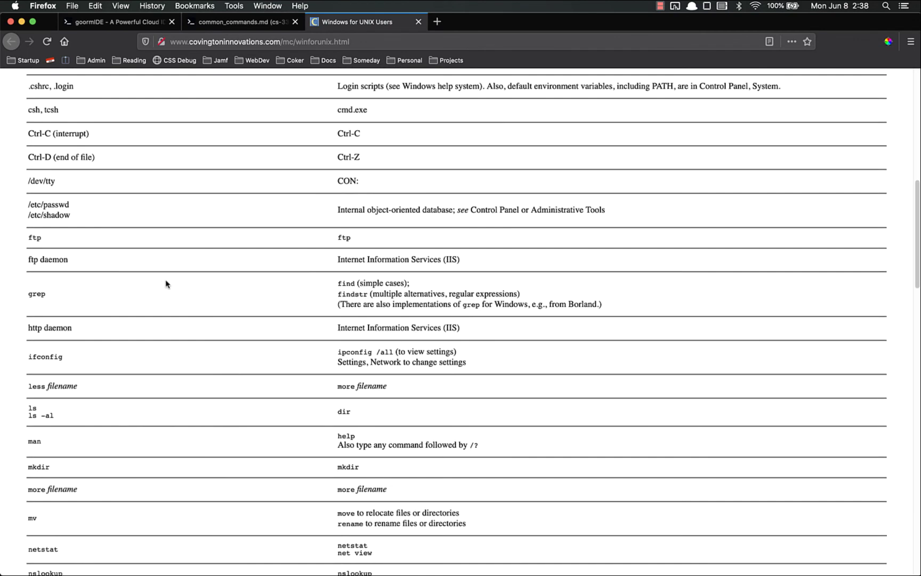
{"action": "scroll", "coordinate": [162, 286], "scroll_direction": "down", "scroll_amount": 2}
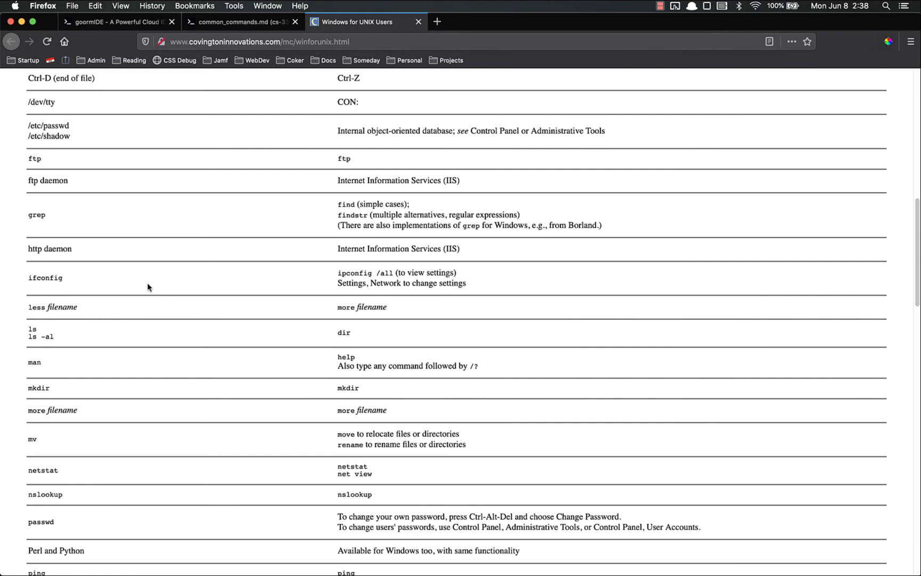
{"action": "scroll", "coordinate": [147, 287], "scroll_direction": "down", "scroll_amount": 2}
{"action": "left_click_drag", "start_coordinate": [29, 326], "coordinate": [218, 353]}
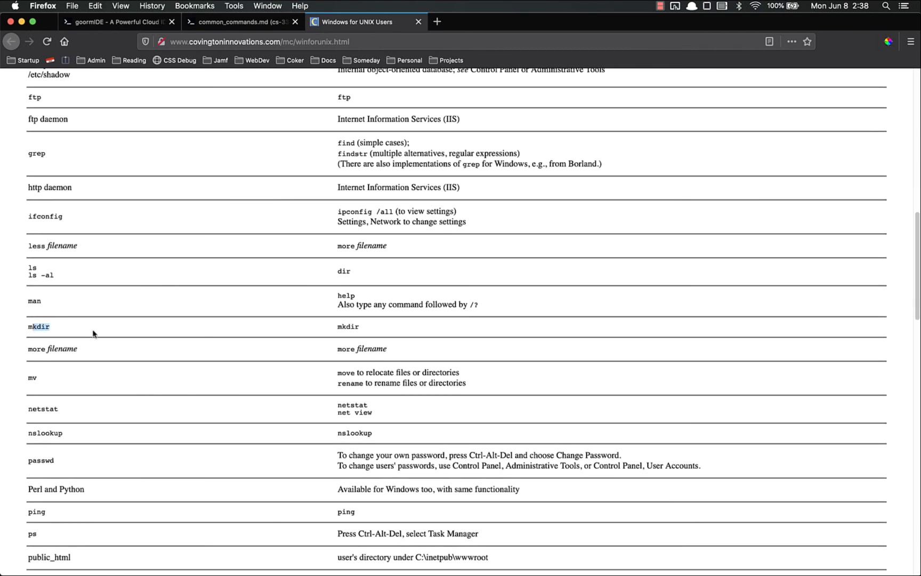
{"action": "scroll", "coordinate": [201, 351], "scroll_direction": "down", "scroll_amount": 1}
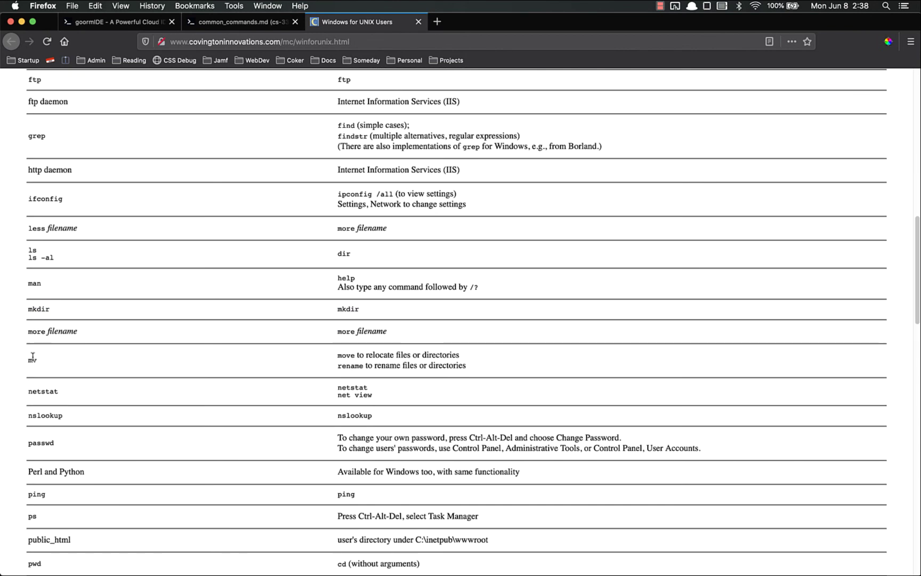
{"action": "double_click", "coordinate": [346, 355]}
{"action": "scroll", "coordinate": [345, 355], "scroll_direction": "down", "scroll_amount": 8}
{"action": "left_click", "coordinate": [237, 22]}
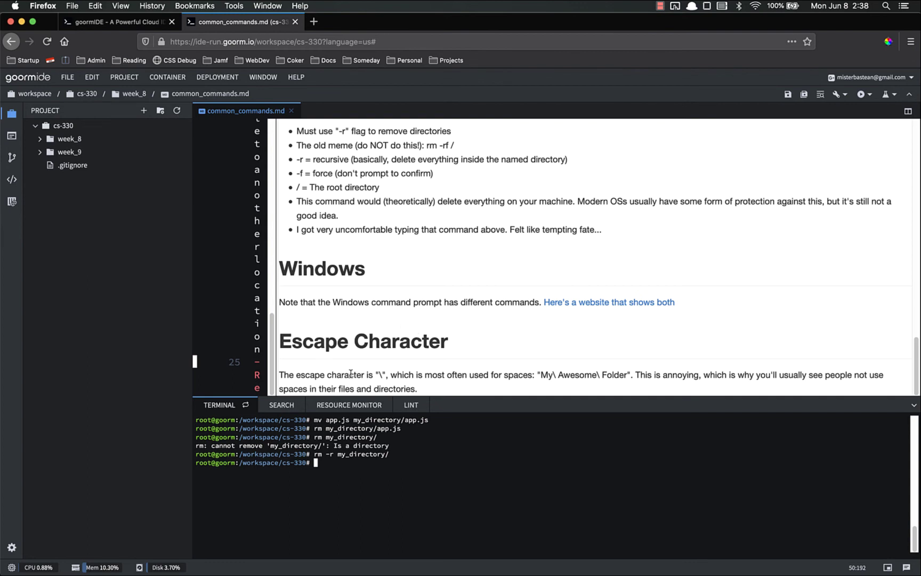
{"action": "left_click_drag", "start_coordinate": [355, 374], "coordinate": [424, 375]}
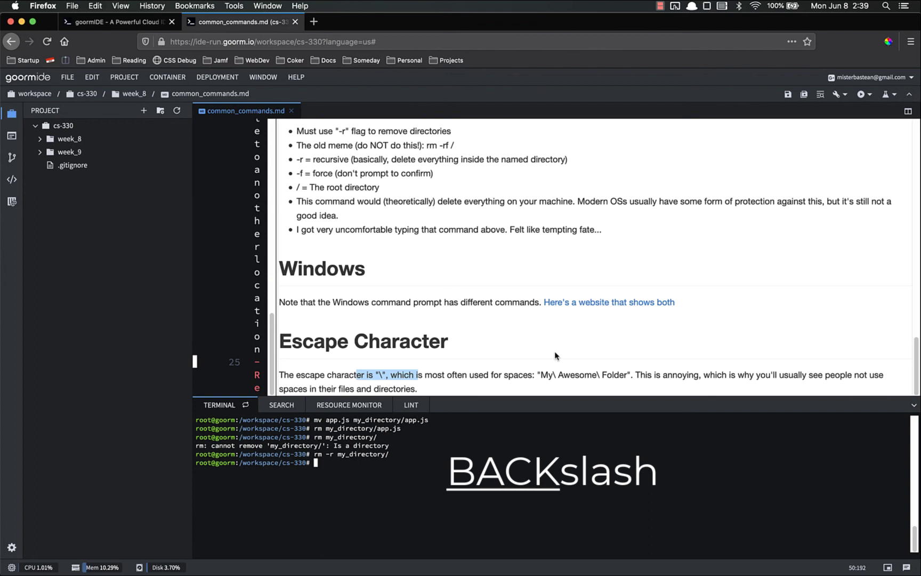
{"action": "left_click", "coordinate": [553, 375]}
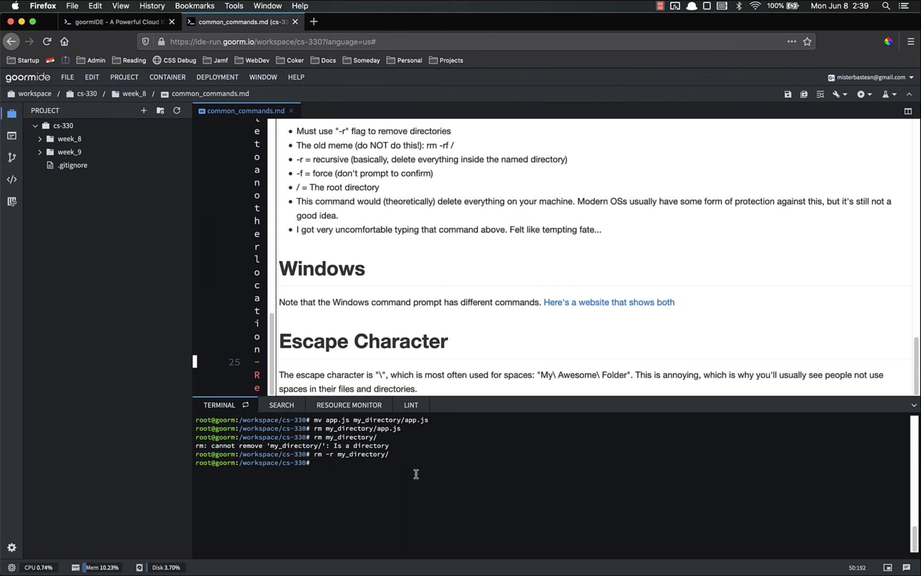
{"action": "type", "text": "mkdir \"M"}
{"action": "type", "text": "y Awesome Fold"}
{"action": "type", "text": "er\""}
Step: Run mkdir "My Awesome Folder" to create the quoted, space-containing folder in cs-330
{"action": "key", "text": "Return"}
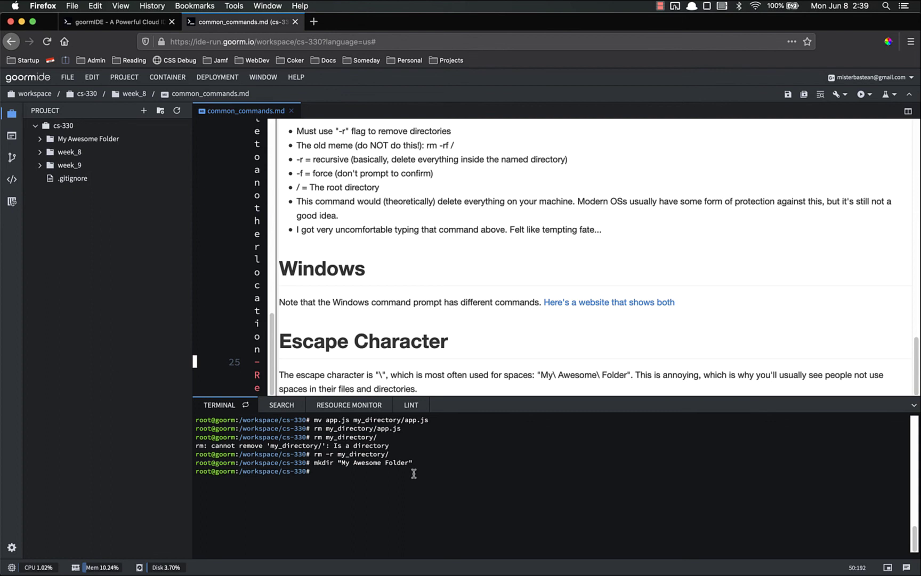
{"action": "type", "text": "c"}
{"action": "type", "text": "d My Awesome"}
{"action": "type", "text": " Folder"}
Step: Enter My Awesome Folder using quotes, then backslash escapes, returning with cd .. each time
{"action": "key", "text": "Return"}
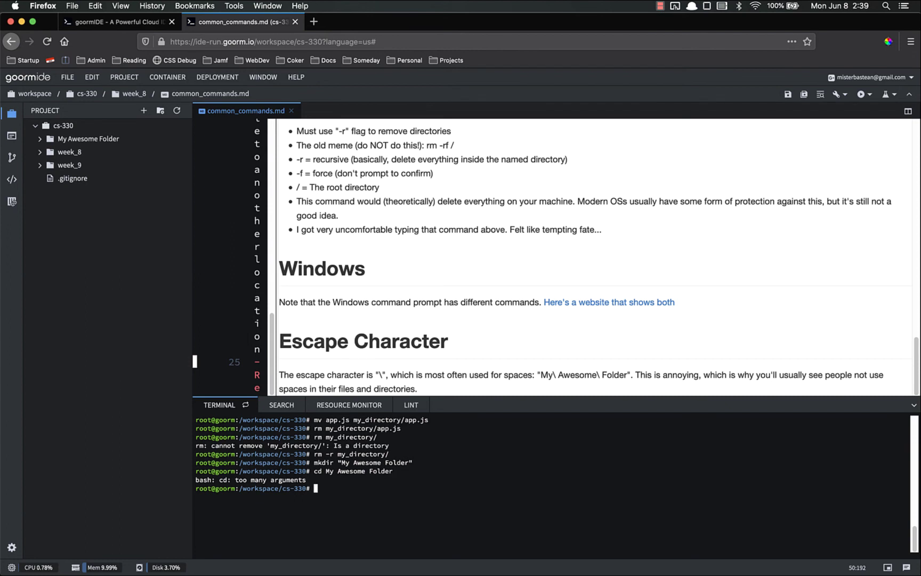
{"action": "type", "text": "cd \"My Awesome"}
{"action": "type", "text": " Folder\""}
{"action": "key", "text": "Return"}
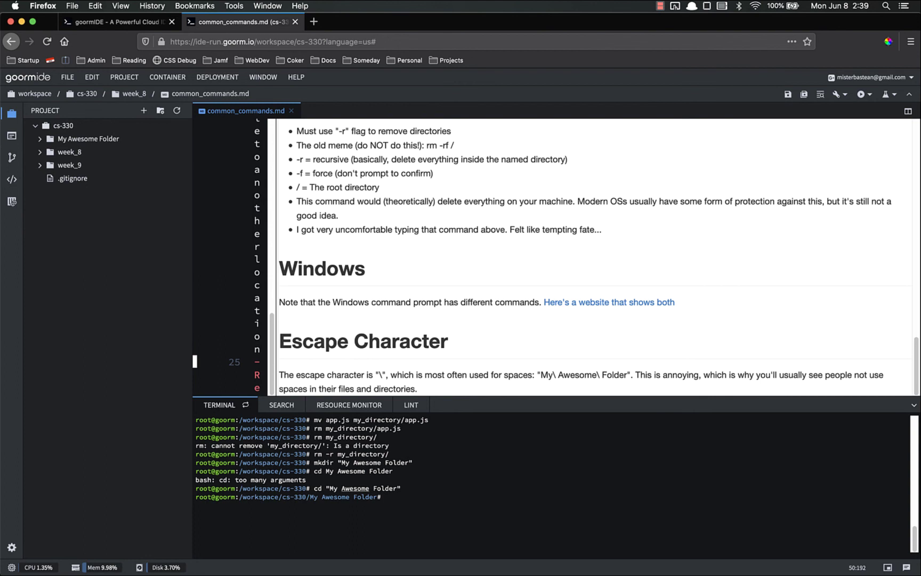
{"action": "type", "text": "cd .."}
{"action": "key", "text": "Return"}
{"action": "type", "text": "cd My"}
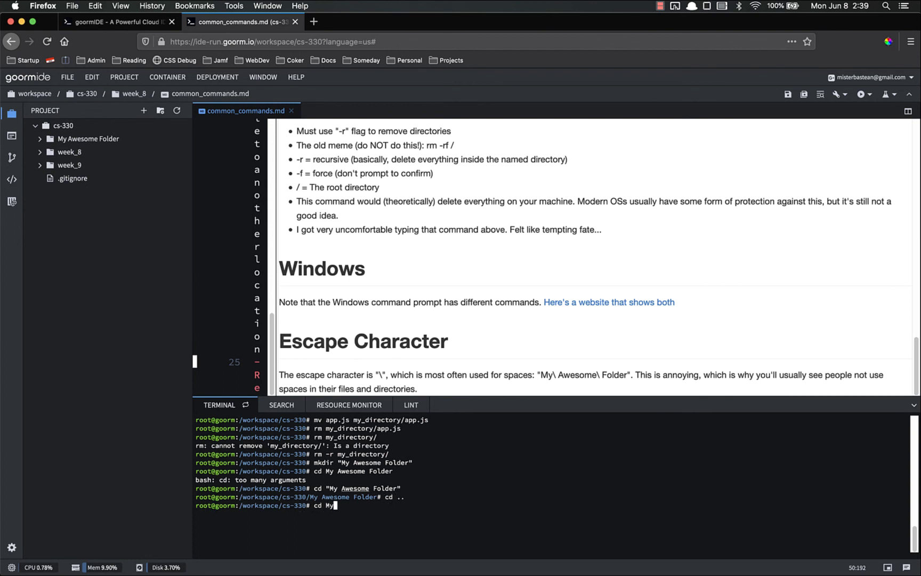
{"action": "type", "text": "\\ A"}
{"action": "type", "text": "wesome\\ F"}
{"action": "type", "text": "older"}
{"action": "key", "text": "Return"}
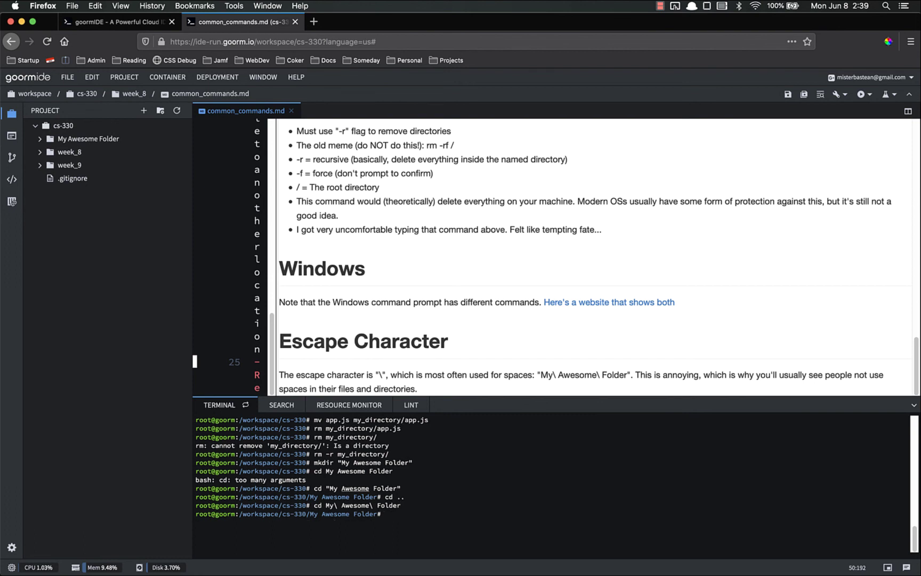
{"action": "type", "text": "cd .."}
{"action": "key", "text": "Return"}
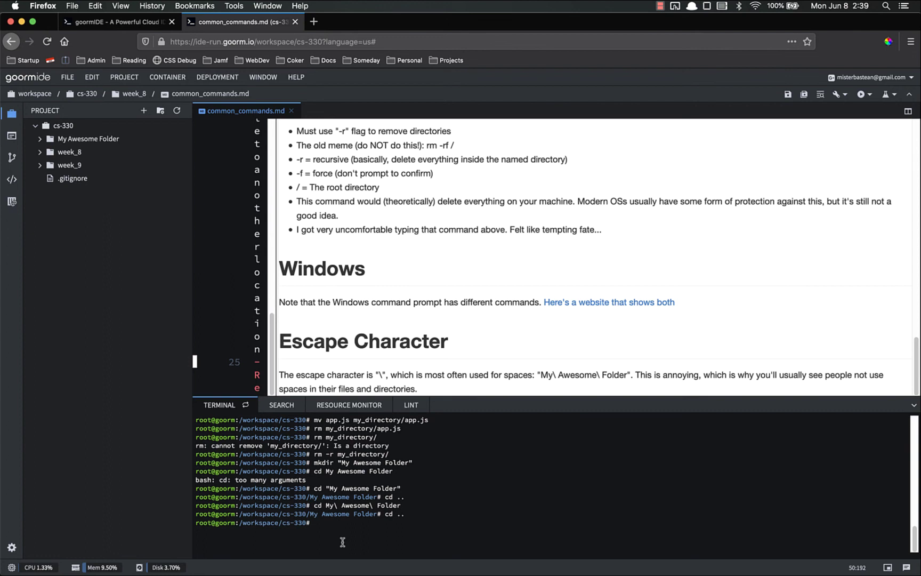
Step: Run mkdir myAwesomeFolder in the terminal, fixing a typo in the folder name
{"action": "left_click", "coordinate": [407, 518]}
{"action": "type", "text": "mkdir"}
{"action": "type", "text": "my_a"}
{"action": "type", "text": "wesome_folder"}
{"action": "key", "text": "BackSpace"}
{"action": "key", "text": "BackSpace"}
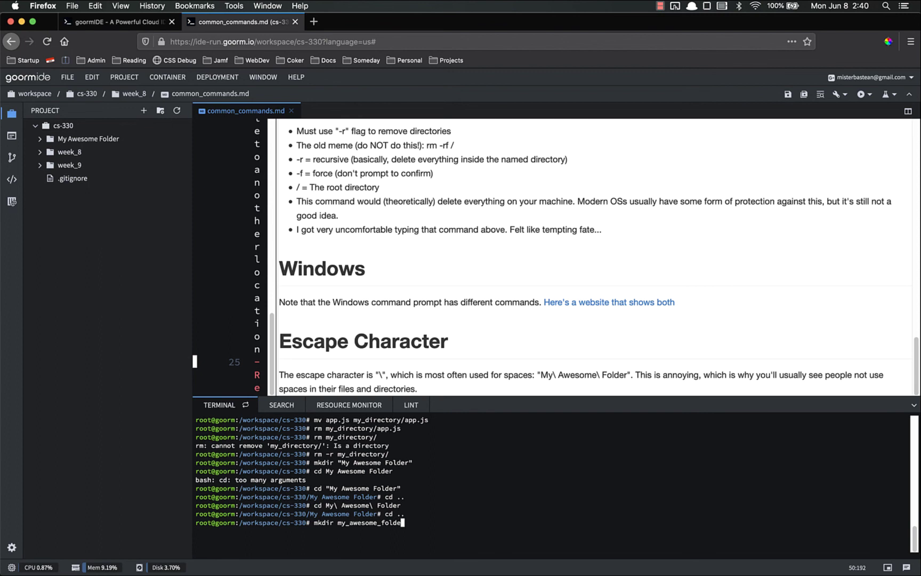
{"action": "key", "text": "BackSpace"}
{"action": "key", "text": "BackSpace"}
{"action": "key", "text": "BackSpace"}
{"action": "key", "text": "BackSpace"}
{"action": "key", "text": "BackSpace"}
{"action": "key", "text": "BackSpace"}
{"action": "type", "text": "m"}
{"action": "type", "text": "yAwesomeFolder"}
{"action": "key", "text": "Return"}
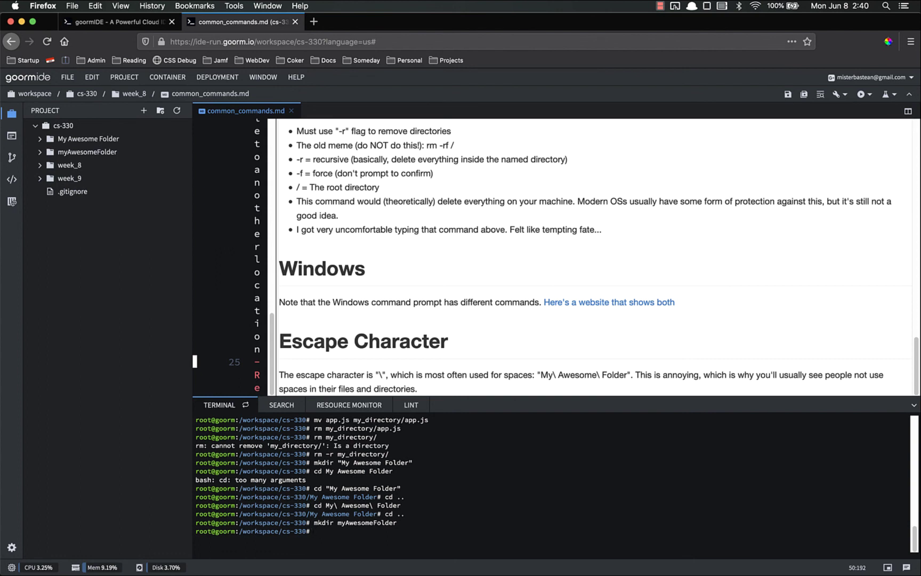
{"action": "type", "text": "rm -r m"}
Step: Remove myAwesomeFolder/ and My\ Awesome\ Folder/ with rm -r and Tab completion
{"action": "key", "text": "Tab"}
{"action": "key", "text": "Return"}
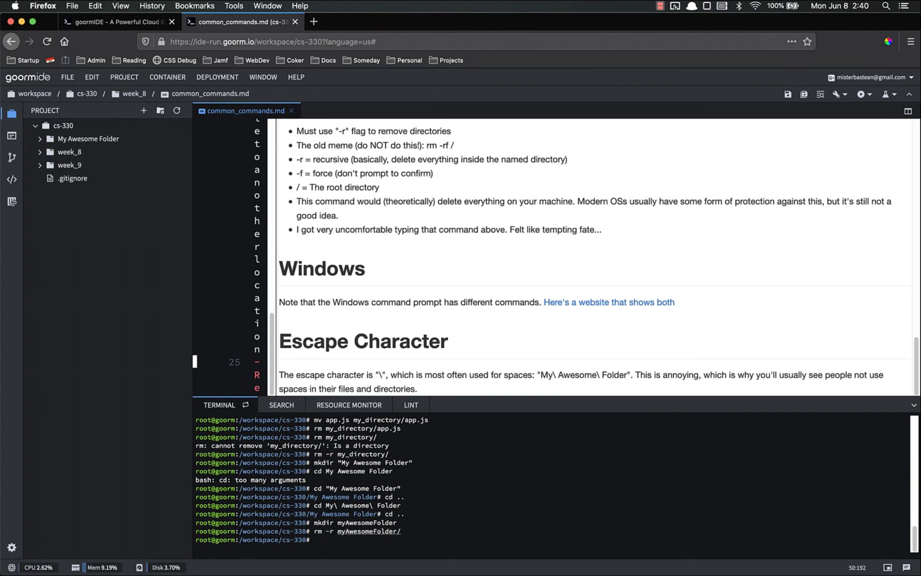
{"action": "type", "text": "rm -r m"}
{"action": "key", "text": "BackSpace"}
{"action": "key", "text": "BackSpace"}
{"action": "type", "text": "My"}
{"action": "key", "text": "Tab"}
{"action": "key", "text": "Return"}
{"action": "type", "text": "rm "}
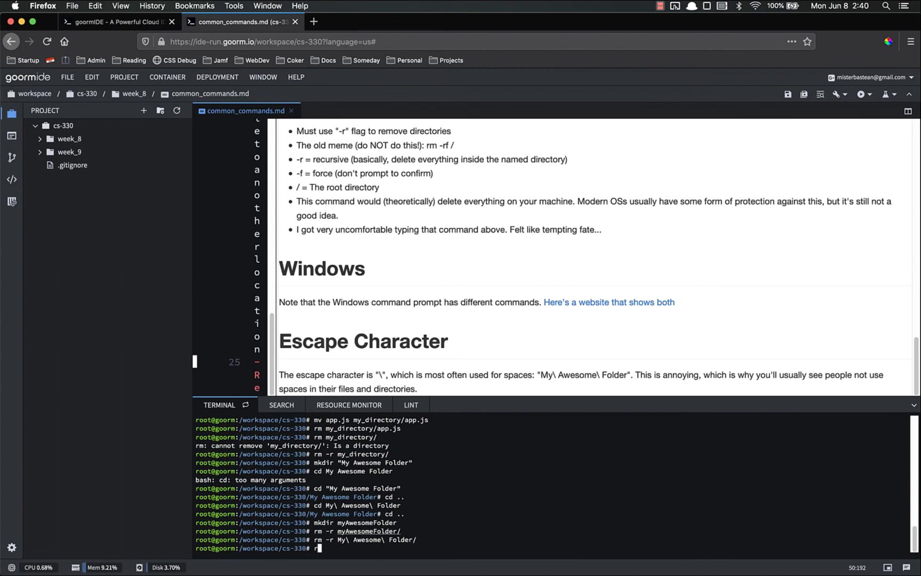
{"action": "type", "text": ".g"}
Step: Delete .gitignore with rm and clear the terminal
{"action": "key", "text": "Tab"}
{"action": "key", "text": "Return"}
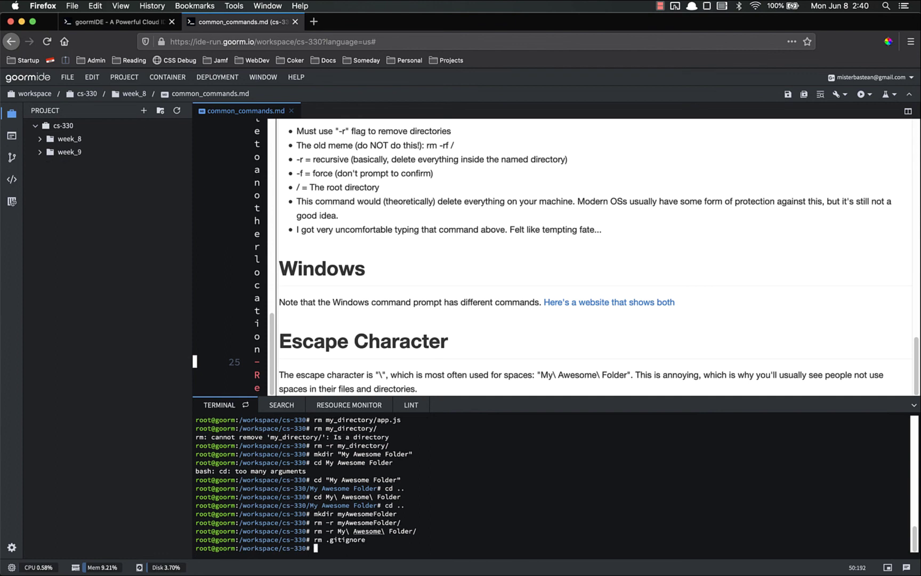
{"action": "type", "text": "clear"}
{"action": "key", "text": "Return"}
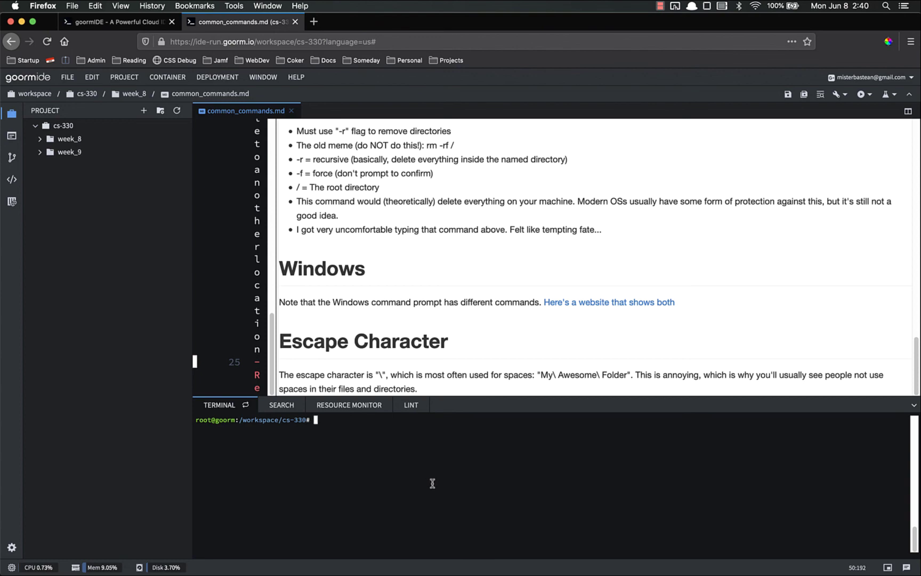
{"action": "scroll", "coordinate": [531, 229], "scroll_direction": "up", "scroll_amount": 10}
{"action": "scroll", "coordinate": [319, 145], "scroll_direction": "up", "scroll_amount": 2}
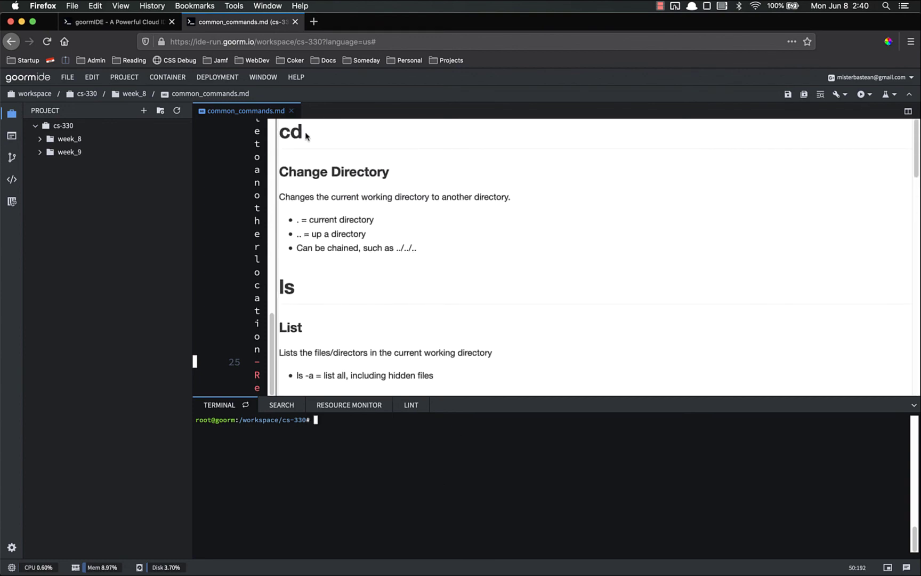
{"action": "scroll", "coordinate": [345, 216], "scroll_direction": "down", "scroll_amount": 2}
{"action": "scroll", "coordinate": [344, 245], "scroll_direction": "down", "scroll_amount": 3}
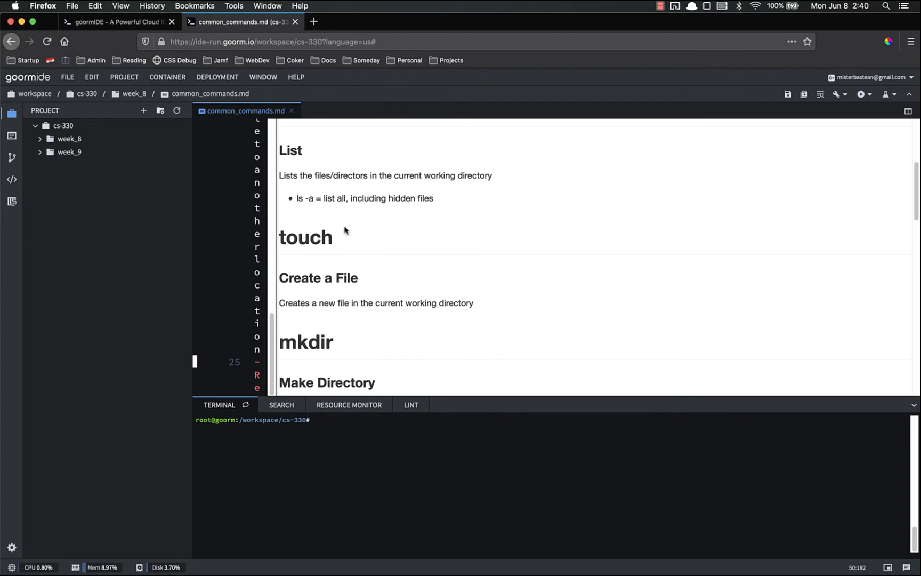
{"action": "scroll", "coordinate": [357, 234], "scroll_direction": "down", "scroll_amount": 2}
{"action": "scroll", "coordinate": [431, 227], "scroll_direction": "down", "scroll_amount": 3}
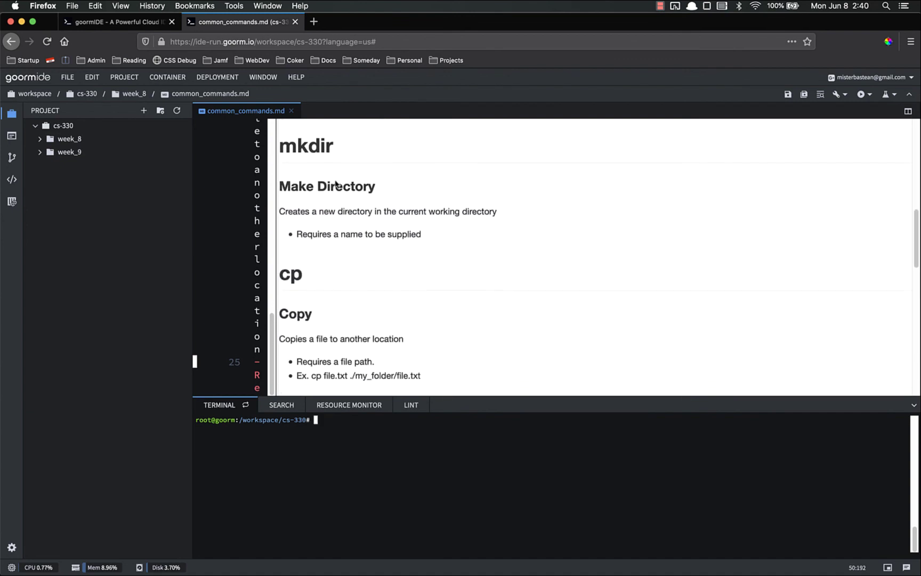
{"action": "scroll", "coordinate": [363, 171], "scroll_direction": "up", "scroll_amount": 1}
{"action": "scroll", "coordinate": [407, 216], "scroll_direction": "down", "scroll_amount": 2}
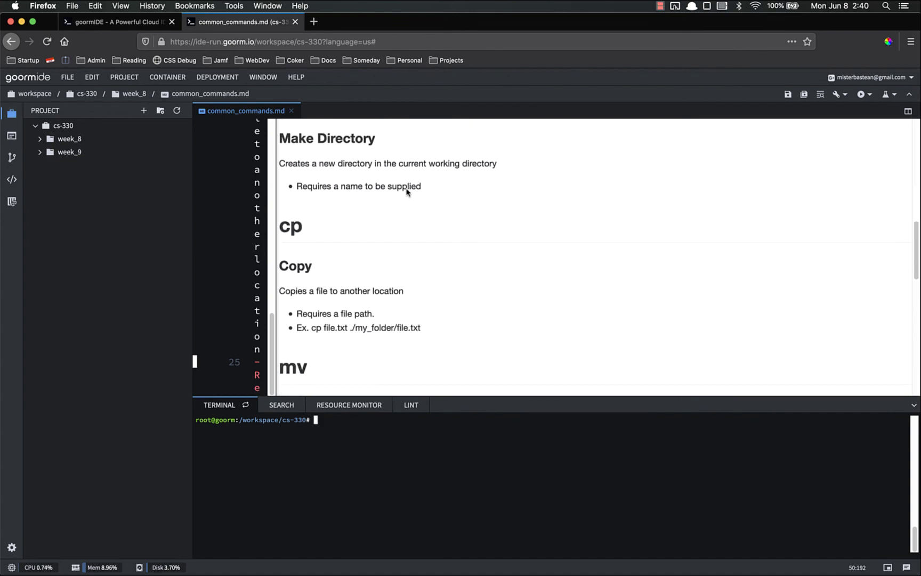
{"action": "scroll", "coordinate": [343, 220], "scroll_direction": "down", "scroll_amount": 3}
{"action": "scroll", "coordinate": [393, 229], "scroll_direction": "down", "scroll_amount": 3}
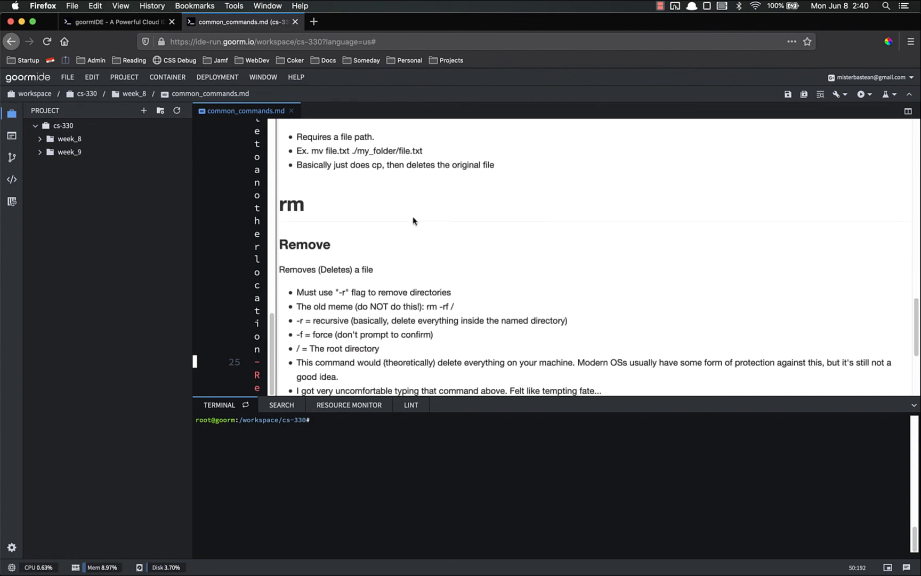
{"action": "scroll", "coordinate": [409, 219], "scroll_direction": "down", "scroll_amount": 3}
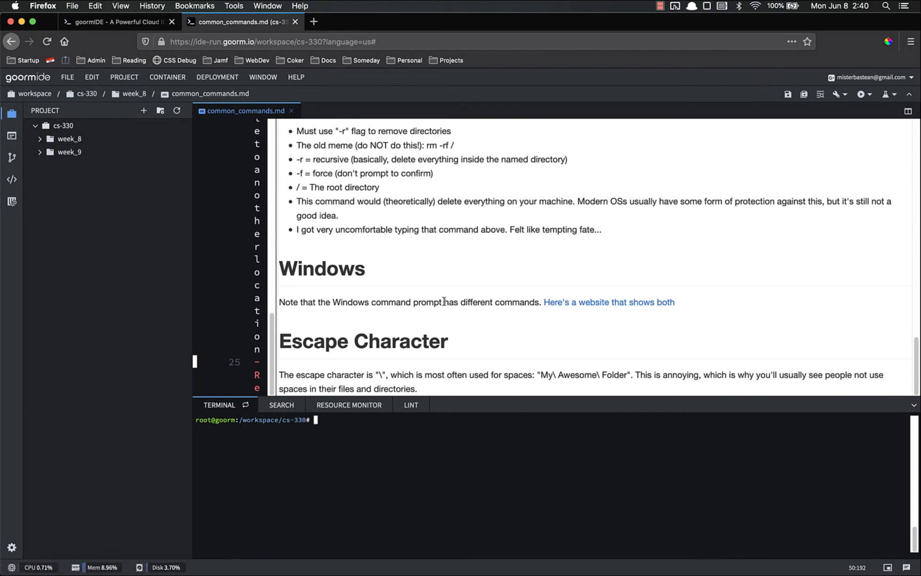
{"action": "scroll", "coordinate": [443, 299], "scroll_direction": "up", "scroll_amount": 1}
{"action": "scroll", "coordinate": [436, 288], "scroll_direction": "up", "scroll_amount": 1}
Step: Highlight and then deselect the 'rm -rf /' example while scrolling the notes up to cd
{"action": "double_click", "coordinate": [432, 208]}
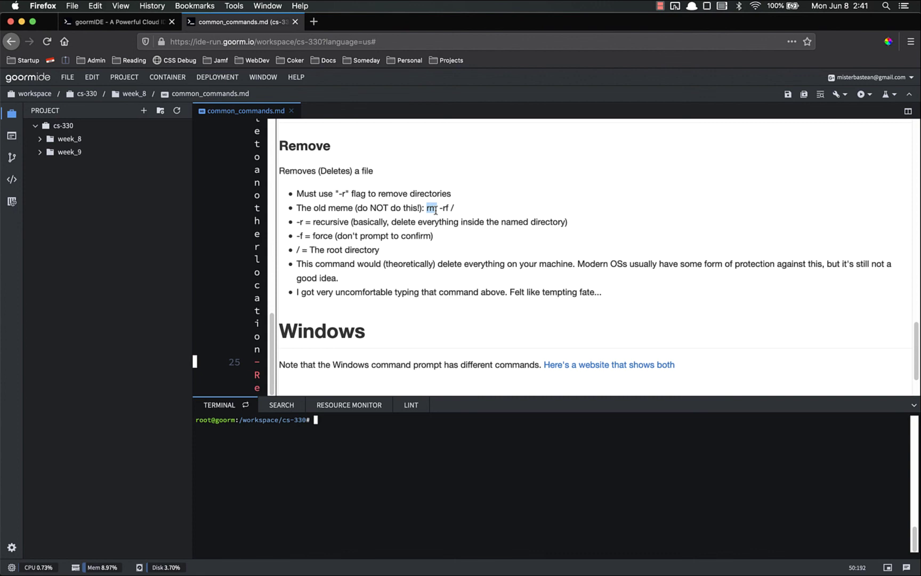
{"action": "left_click_drag", "start_coordinate": [435, 210], "coordinate": [455, 213]}
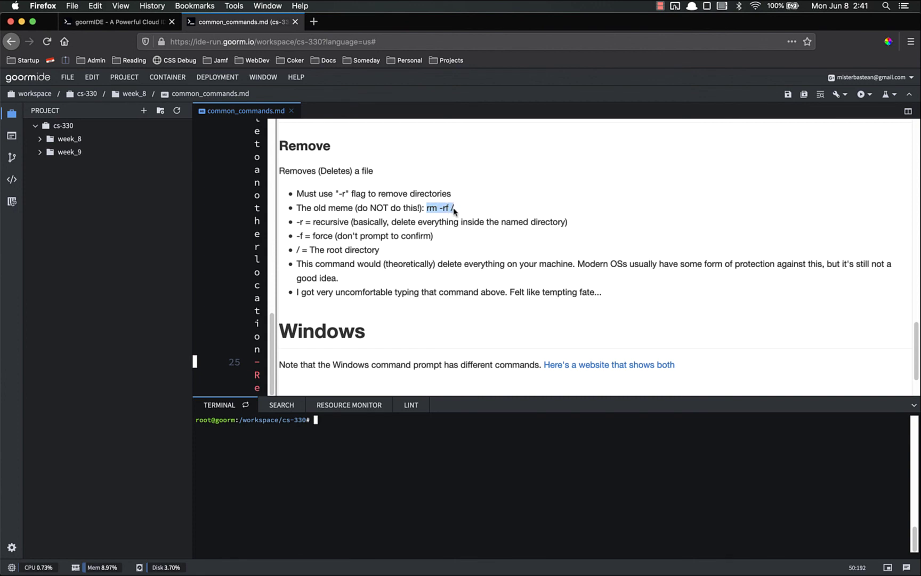
{"action": "left_click", "coordinate": [446, 280]}
{"action": "scroll", "coordinate": [446, 284], "scroll_direction": "down", "scroll_amount": 1}
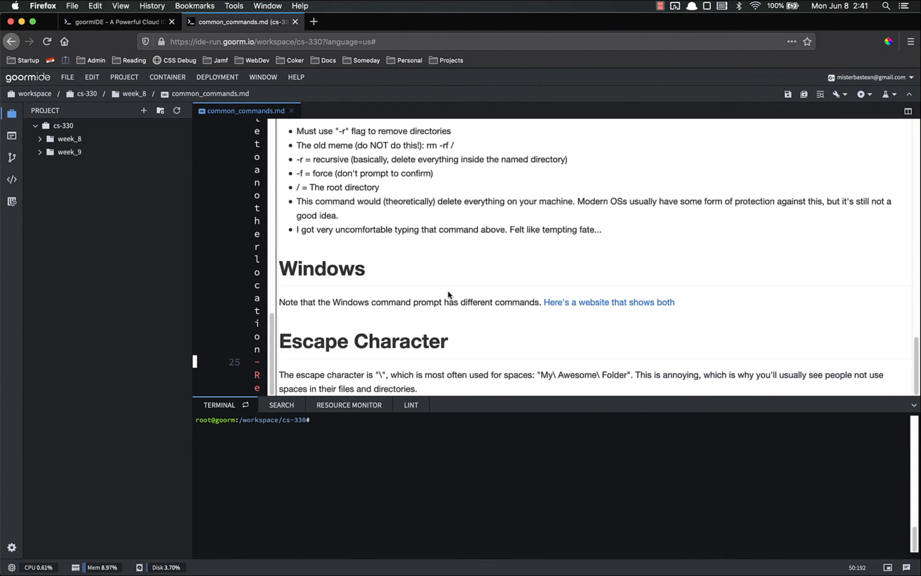
{"action": "scroll", "coordinate": [445, 291], "scroll_direction": "up", "scroll_amount": 2}
{"action": "scroll", "coordinate": [439, 288], "scroll_direction": "up", "scroll_amount": 1}
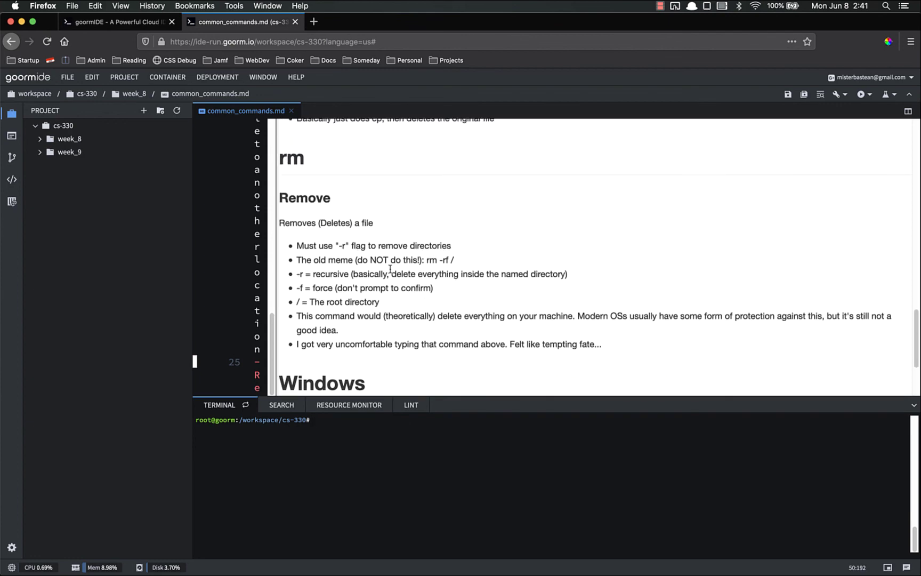
{"action": "scroll", "coordinate": [352, 216], "scroll_direction": "up", "scroll_amount": 5}
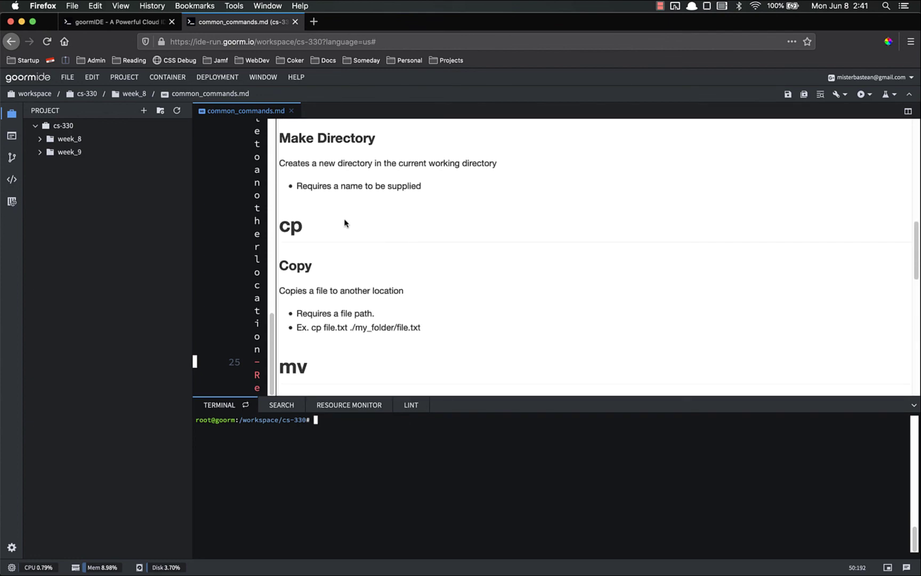
{"action": "scroll", "coordinate": [348, 221], "scroll_direction": "up", "scroll_amount": 5}
{"action": "scroll", "coordinate": [349, 221], "scroll_direction": "up", "scroll_amount": 5}
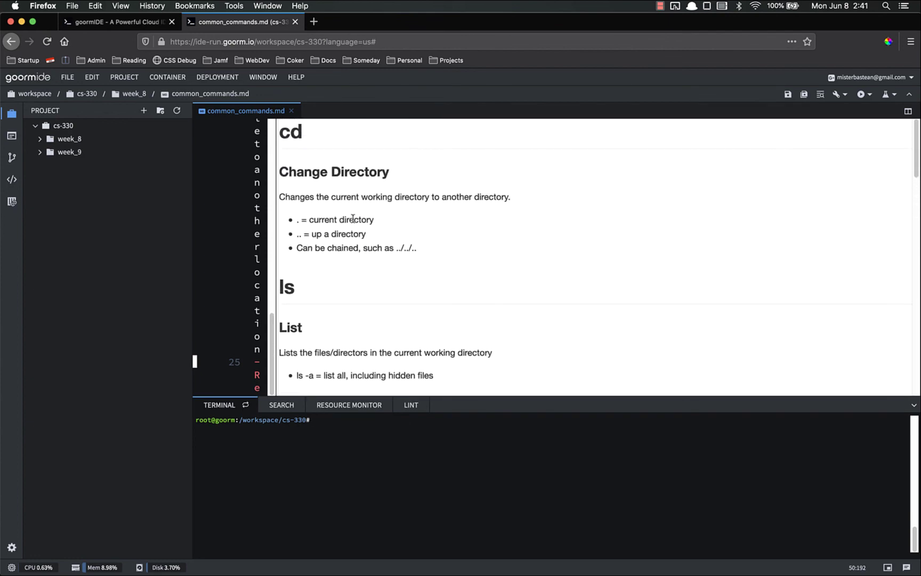